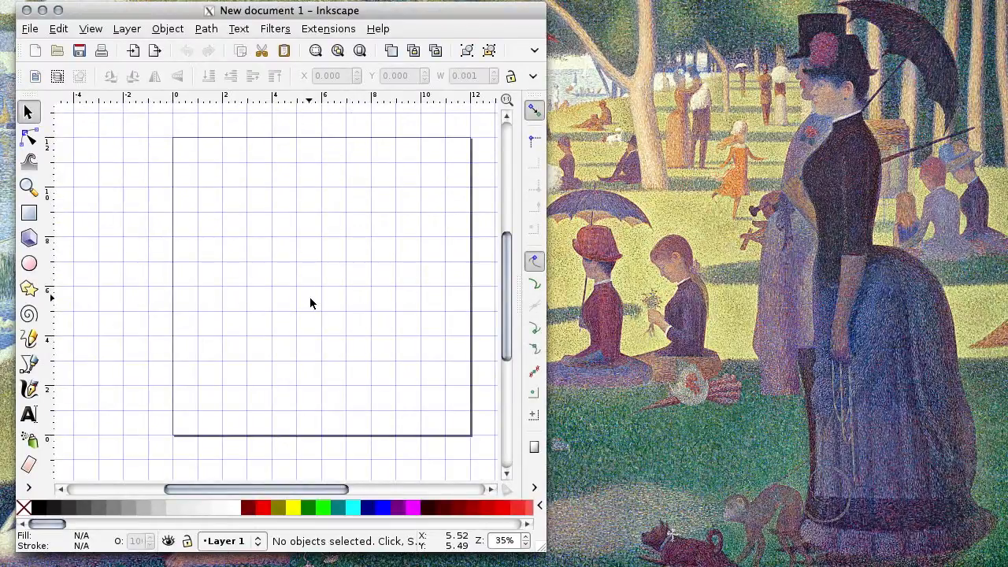
Step: Set the document's page size to US Letter, 8.5 x 11.0 in
click(28, 29)
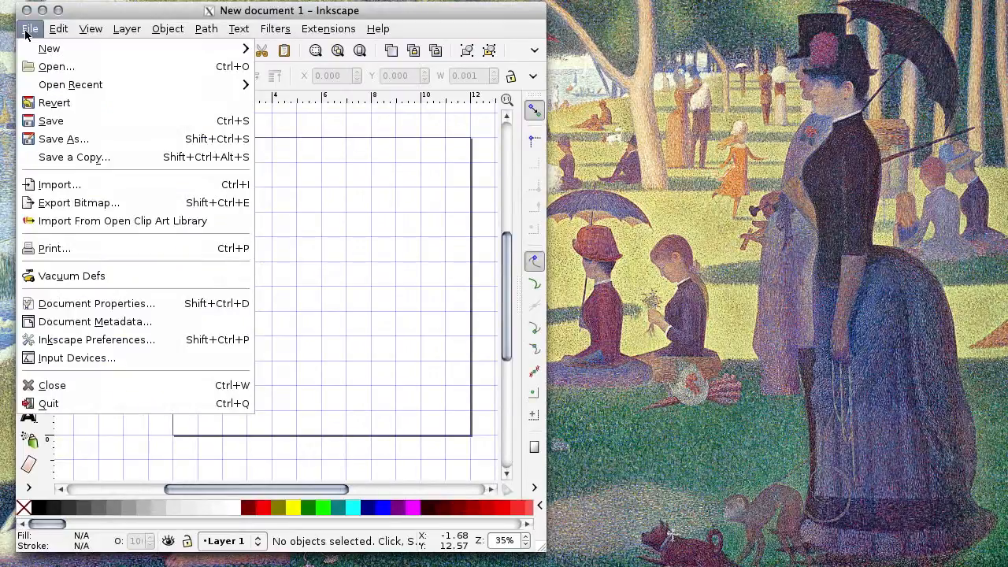
click(64, 300)
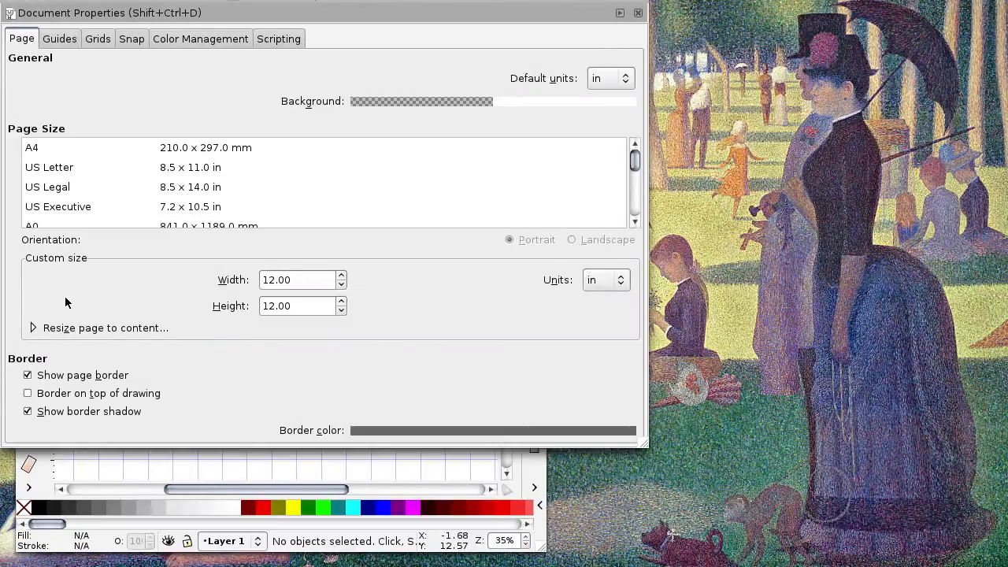
click(61, 175)
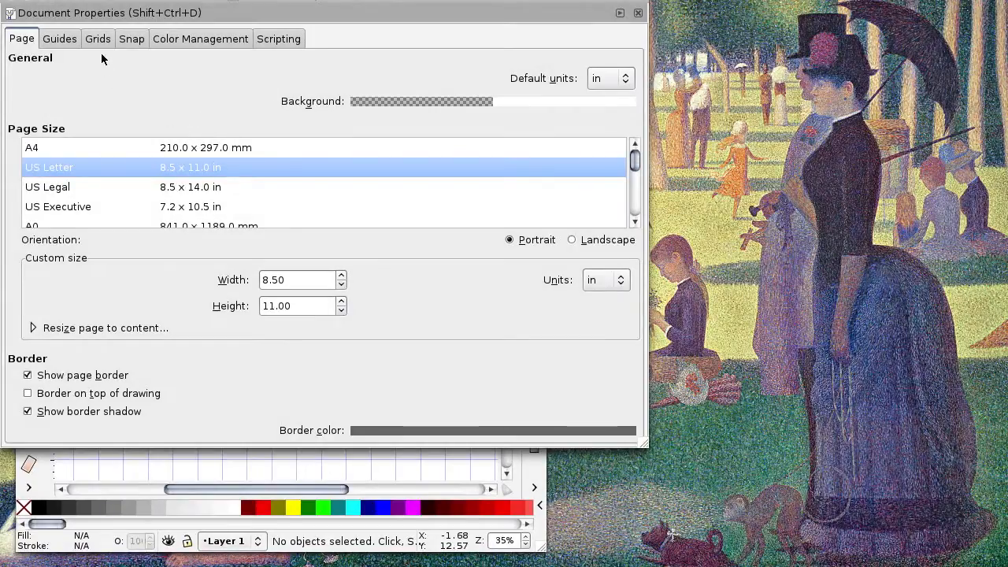
Step: Add a second rectangular grid to the document and return to the first grid's settings
click(98, 40)
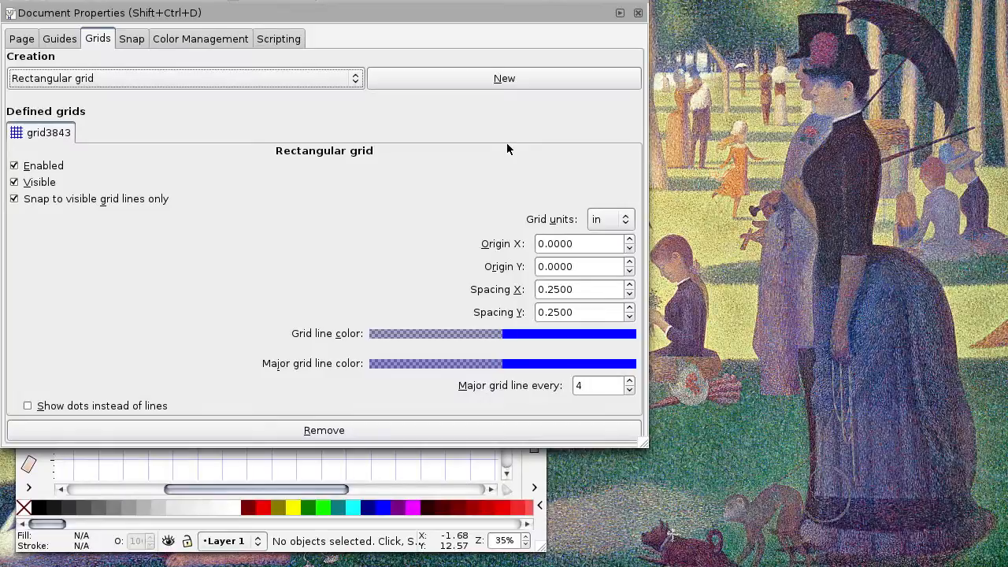
click(493, 83)
click(131, 132)
click(62, 134)
Step: Set the first grid's X and Y spacing to 0.125 in, with a major grid line every 8
click(585, 291)
key(BackSpace)
key(BackSpace)
key(BackSpace)
key(BackSpace)
text(125)
key(Tab)
click(582, 311)
key(BackSpace)
key(BackSpace)
key(BackSpace)
key(BackSpace)
text(125)
click(595, 385)
key(BackSpace)
text(8)
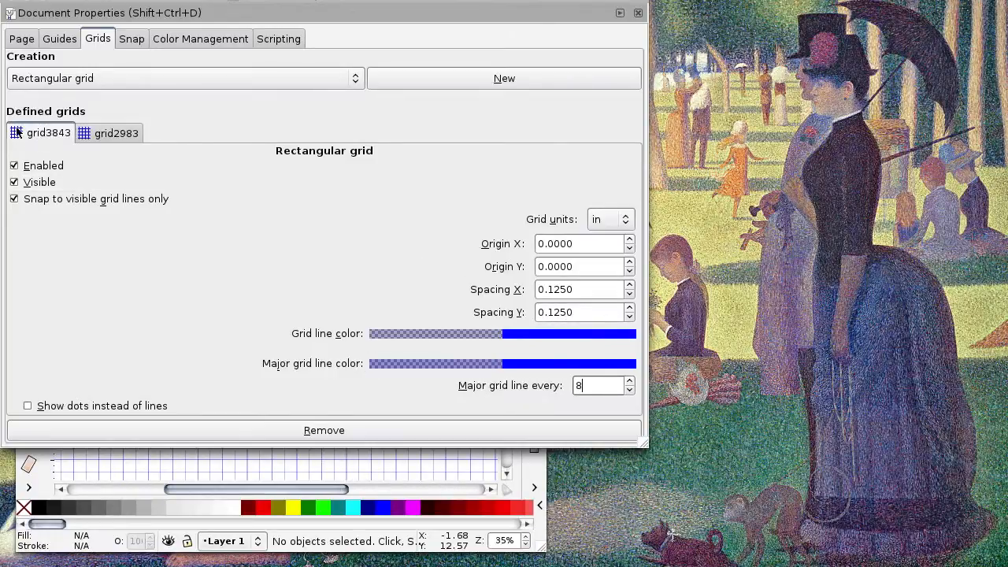
Step: Hide the 0.125 in grid, close the document properties and enlarge the document window
click(15, 182)
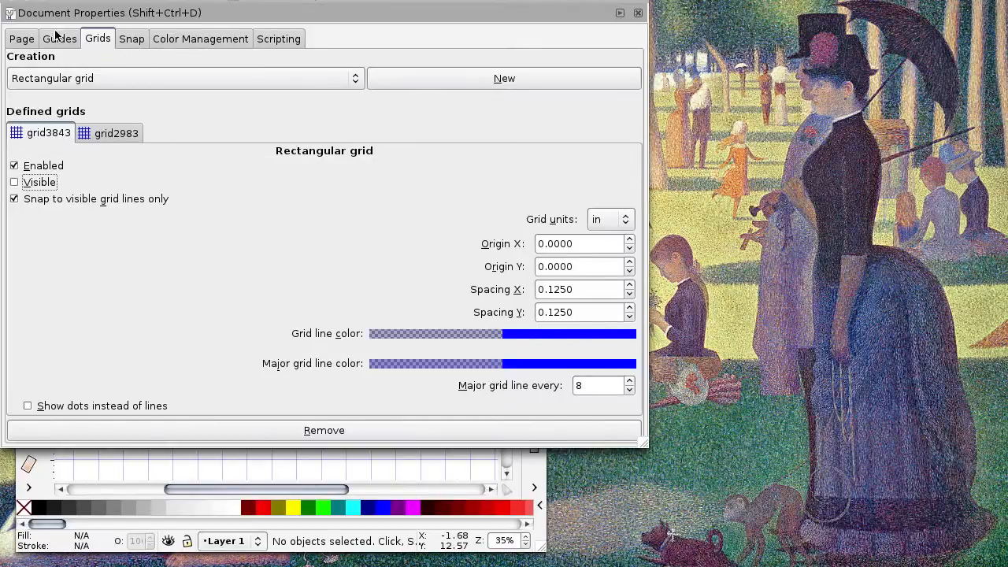
click(16, 1)
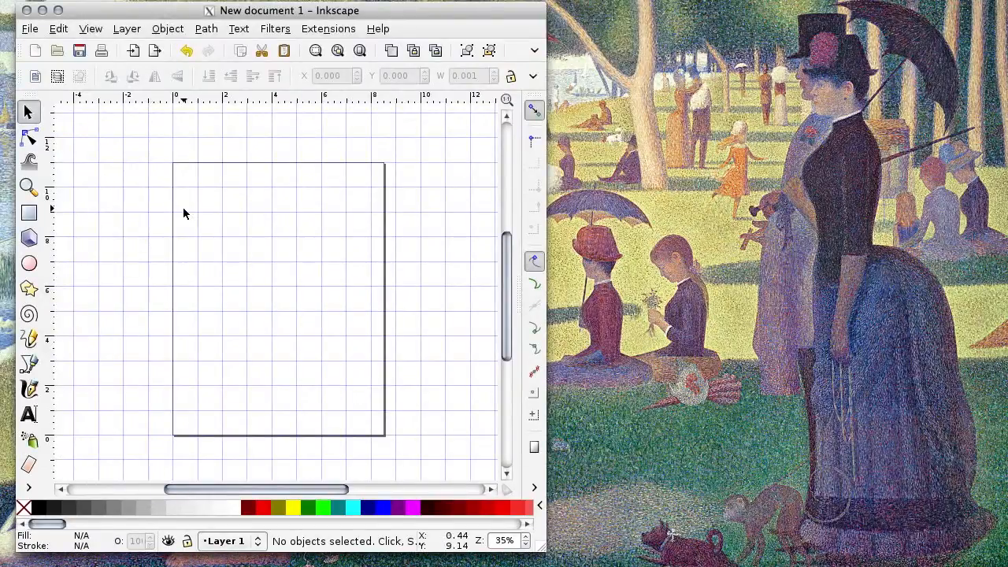
drag(546, 543, 1006, 565)
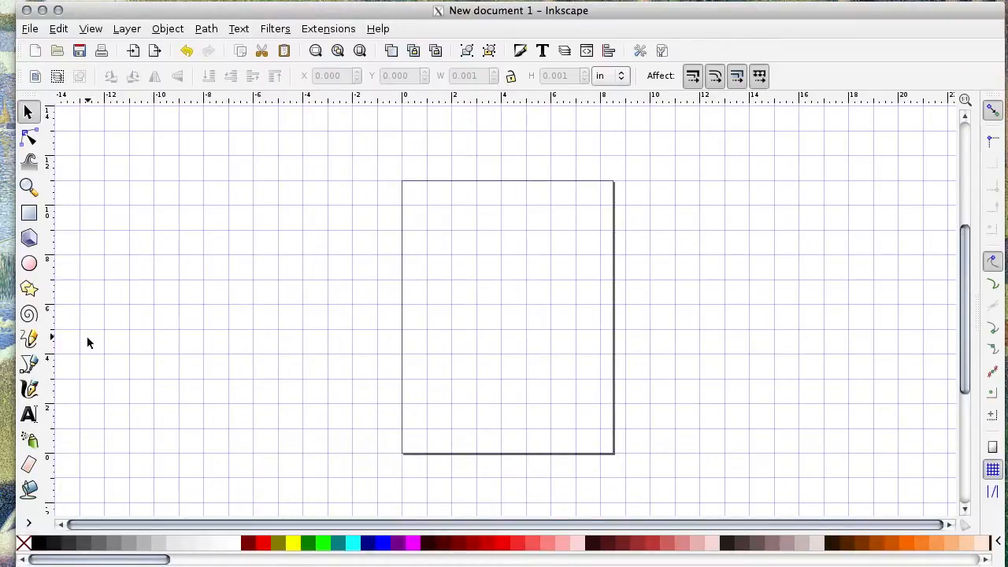
click(29, 363)
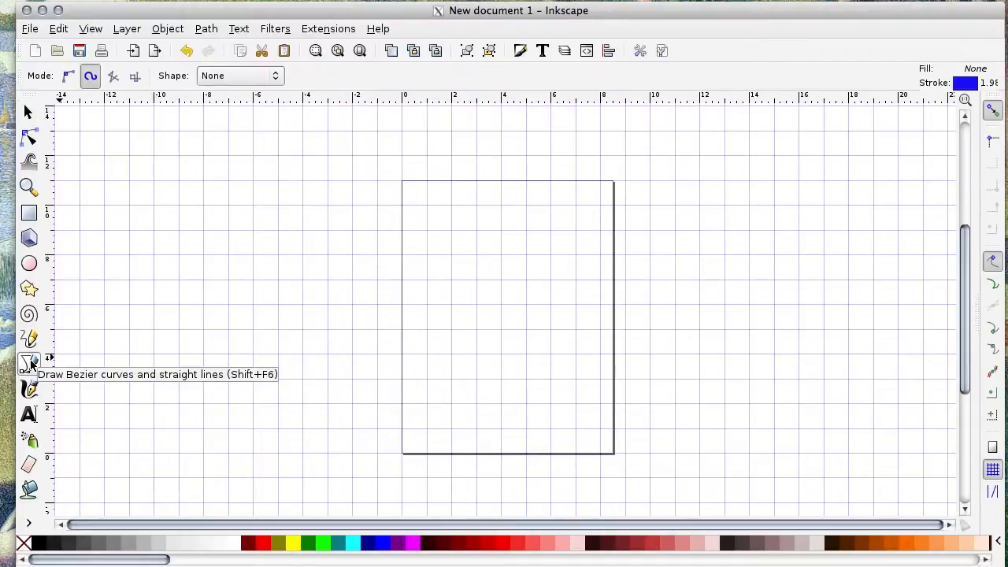
click(402, 181)
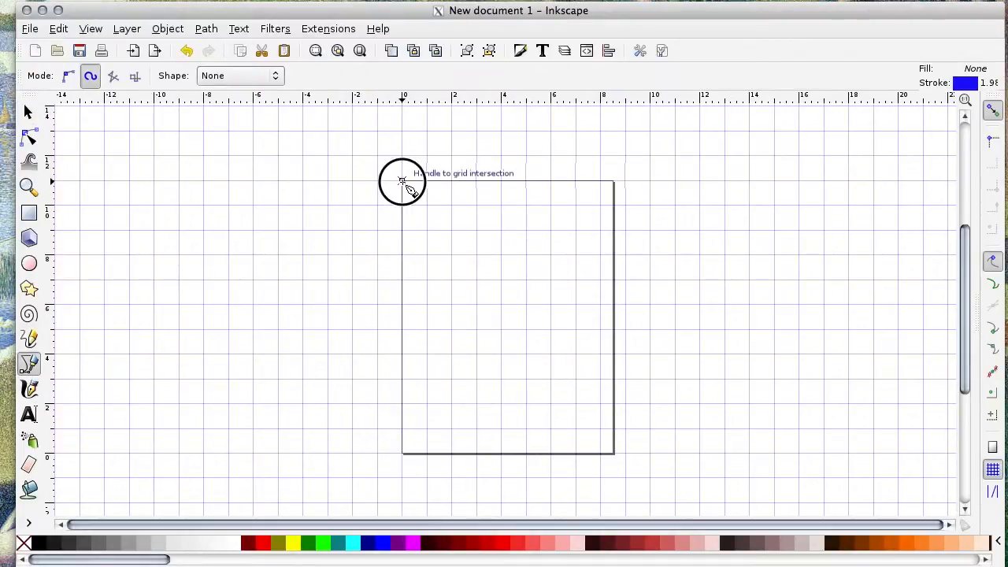
click(504, 181)
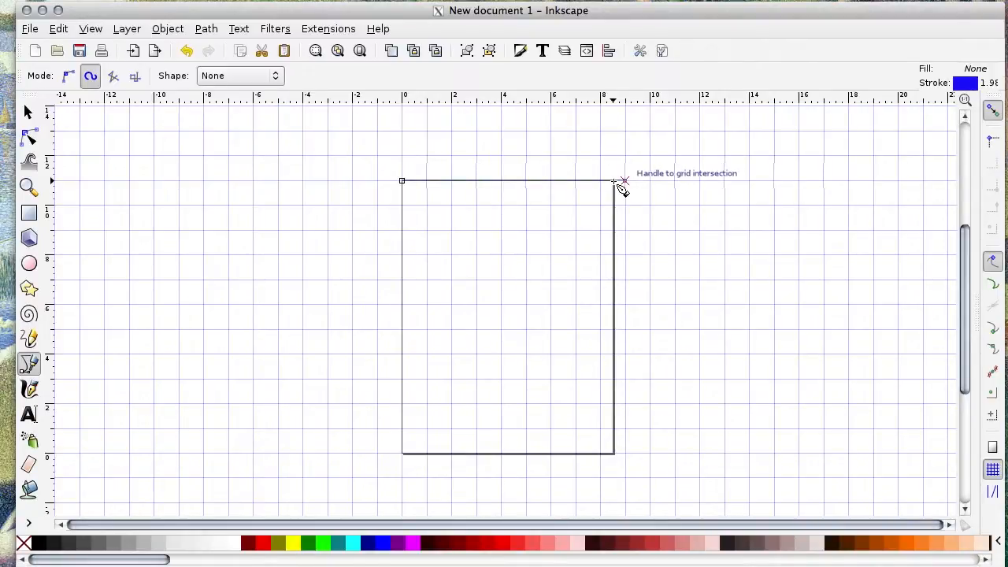
key(Escape)
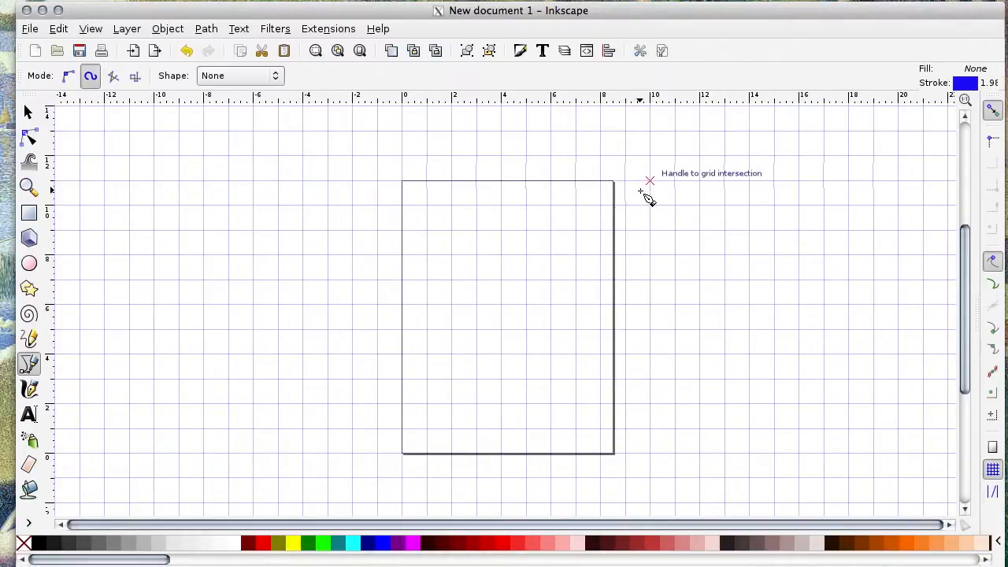
Step: Change the document's grid snapping from always to only when closer than a snap distance of 10
click(29, 28)
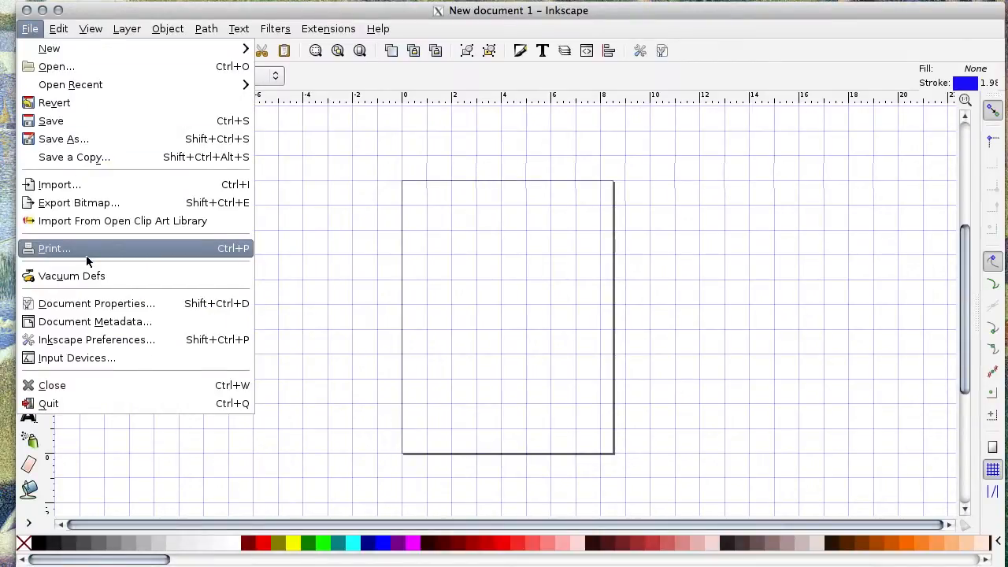
click(97, 301)
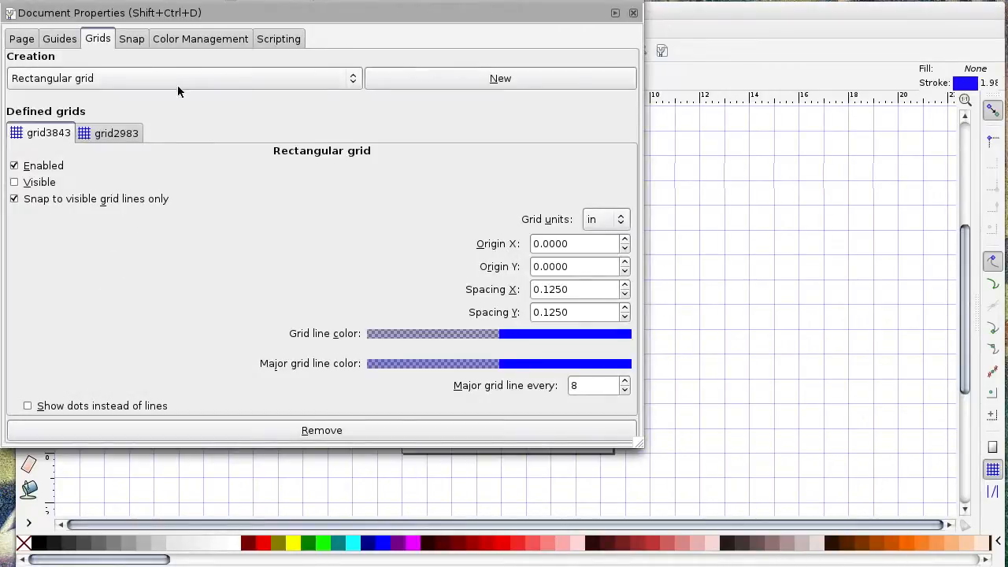
click(135, 41)
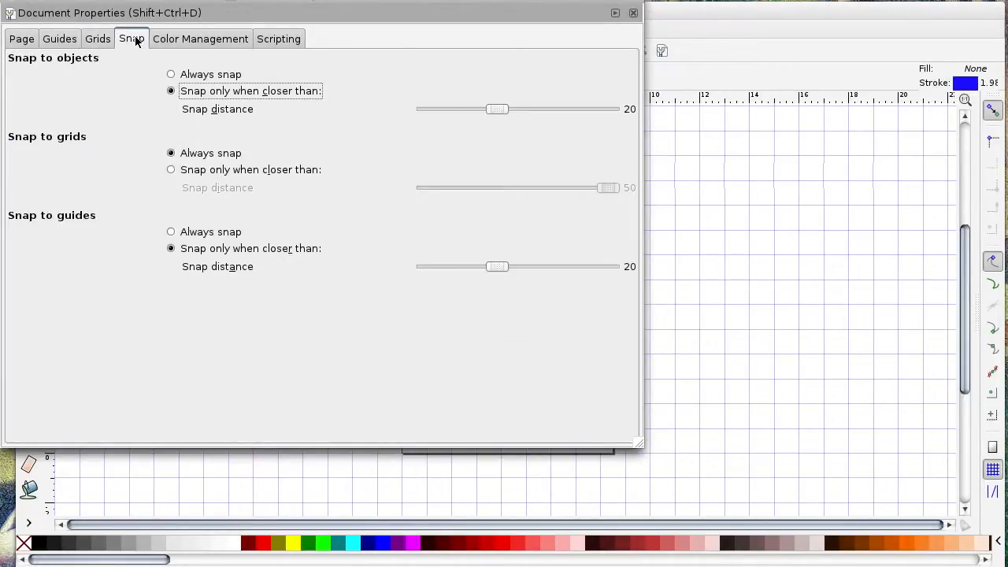
click(172, 170)
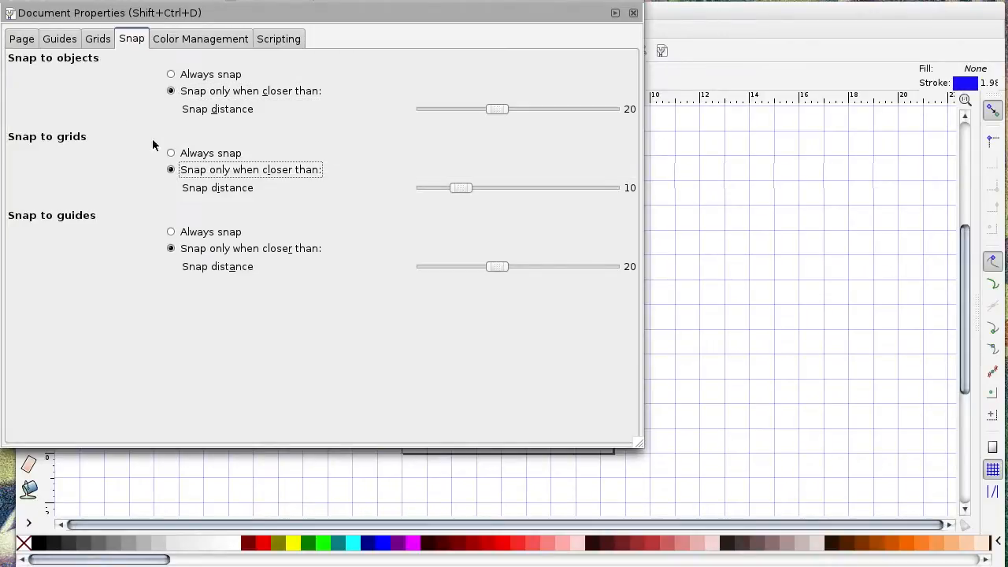
click(13, 2)
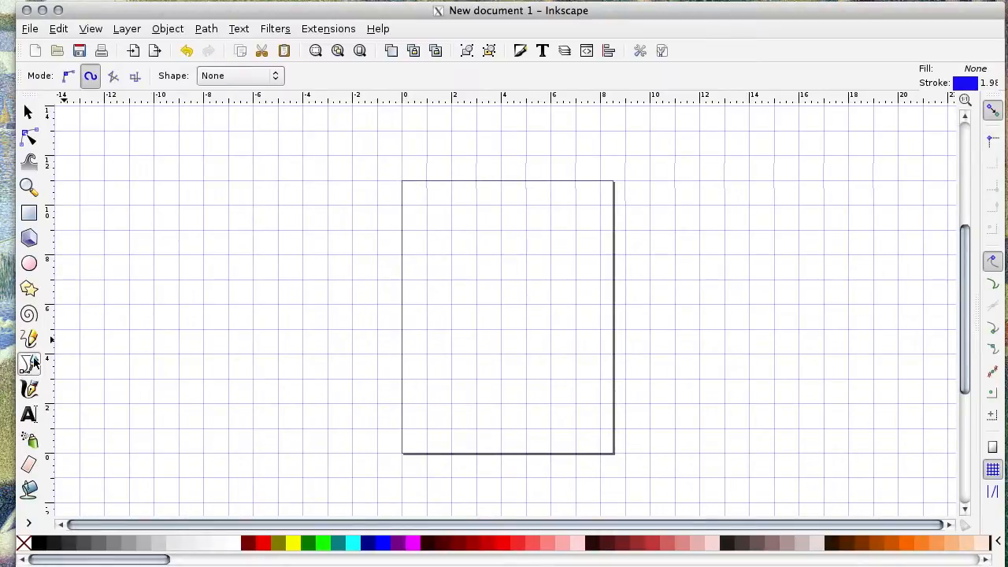
Step: Draw a straight Bezier line about 8.6 in long along the page's top edge from corner to corner
click(403, 181)
click(616, 182)
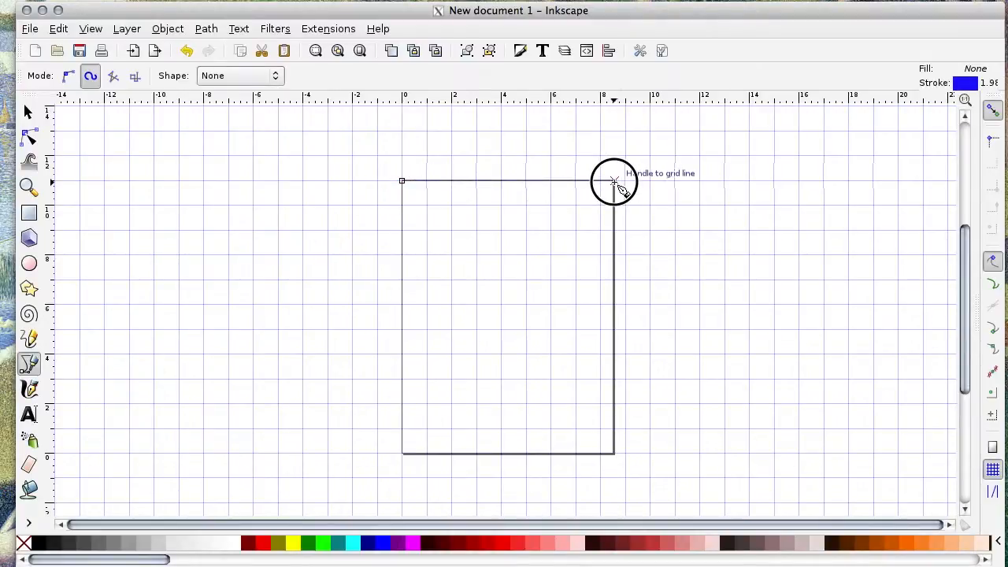
click(614, 182)
key(Return)
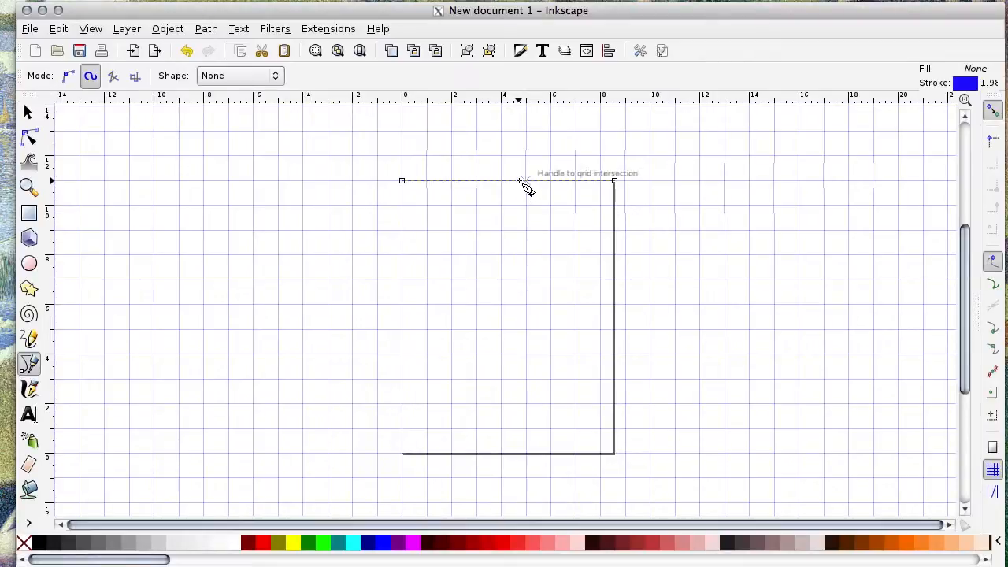
Step: Enable snapping to the page border and shorten the line's right end to the page corner, making it about 8.52 in wide
click(28, 111)
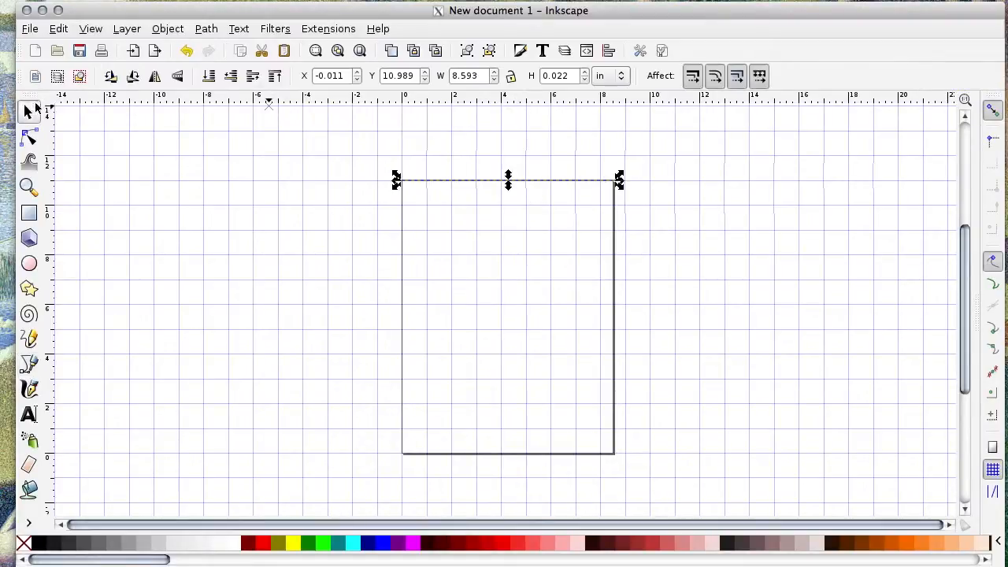
key(plus)
key(plus)
key(plus)
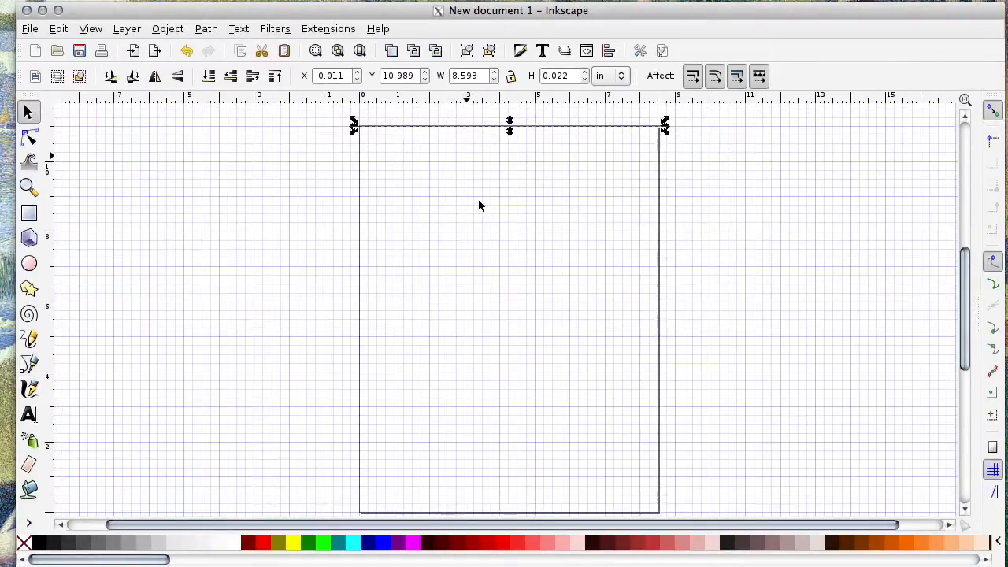
scroll(479, 201, up, 16)
scroll(479, 201, right, 1)
scroll(478, 205, right, 4)
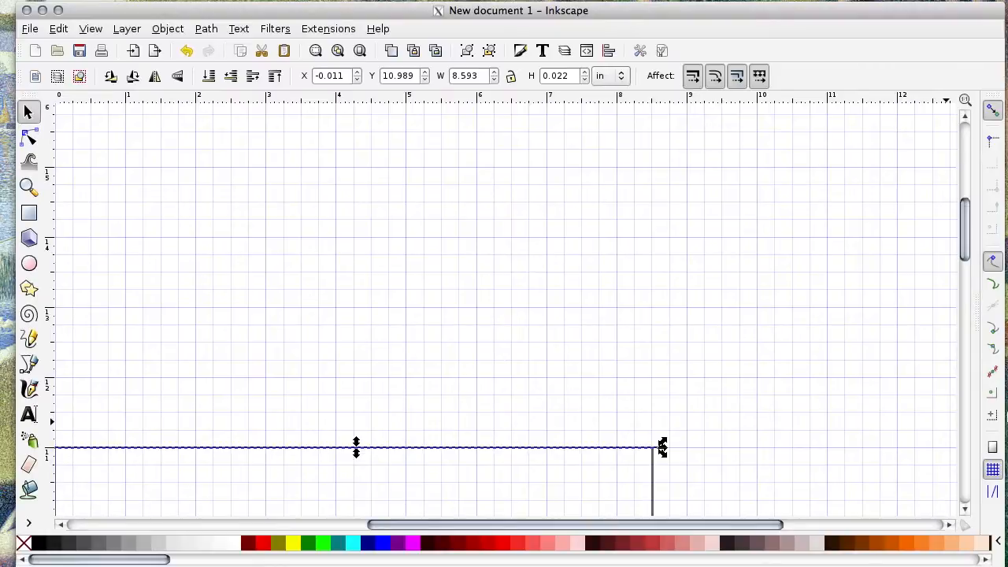
click(992, 447)
drag(664, 447, 659, 450)
Step: Place three copies of the top line below it, spaced 1 in apart
scroll(660, 451, down, 8)
scroll(660, 450, left, 5)
click(282, 197)
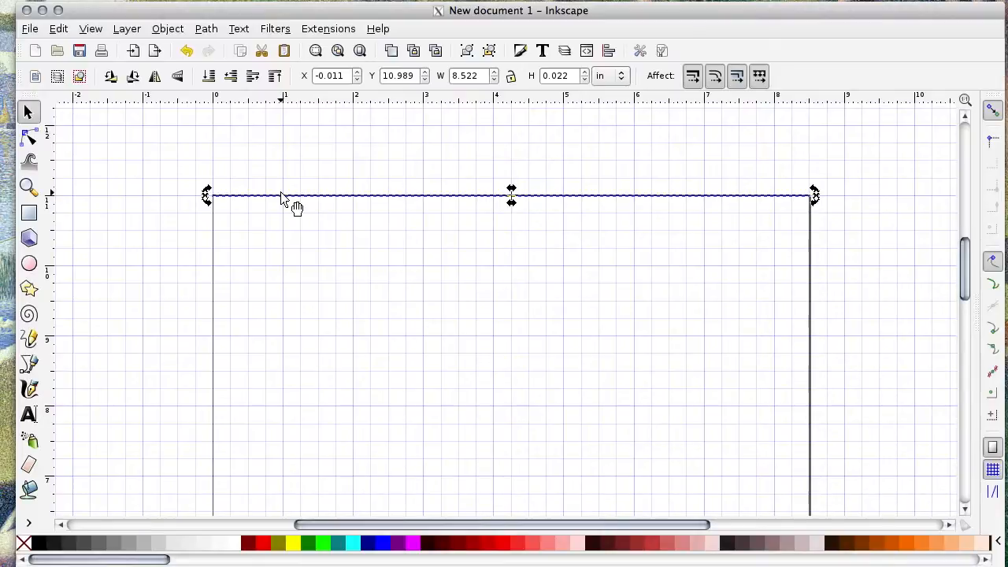
key(5)
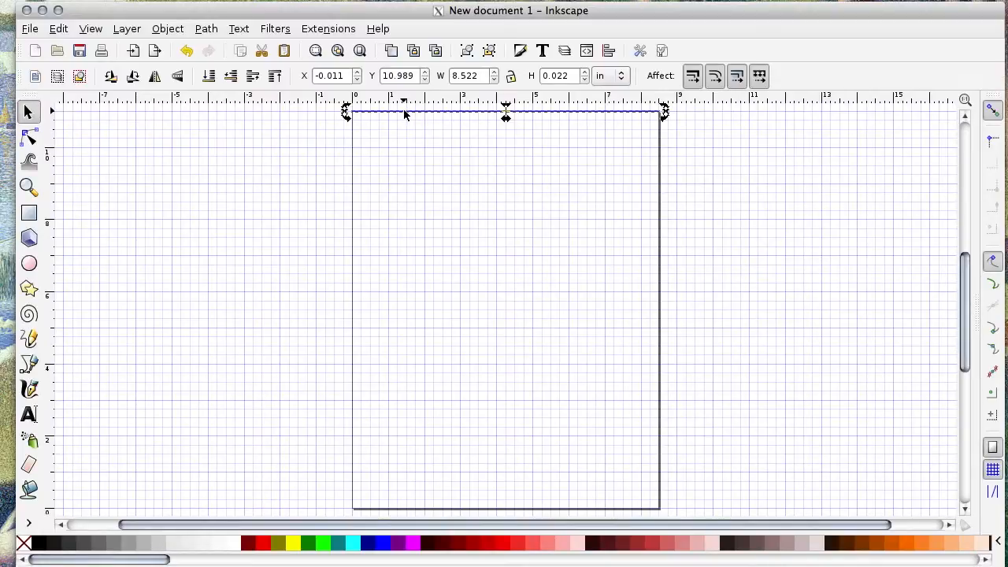
key(minus)
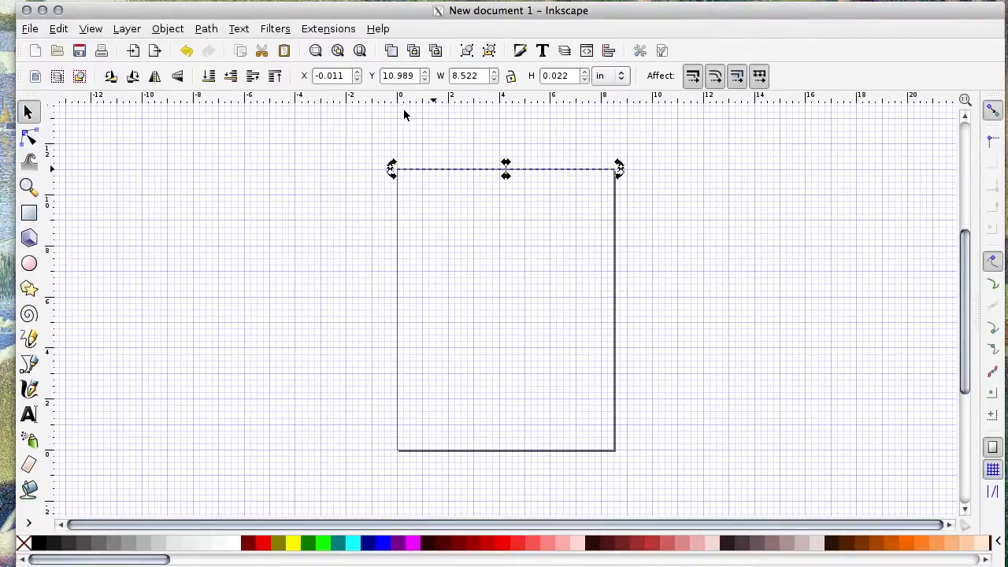
key(minus)
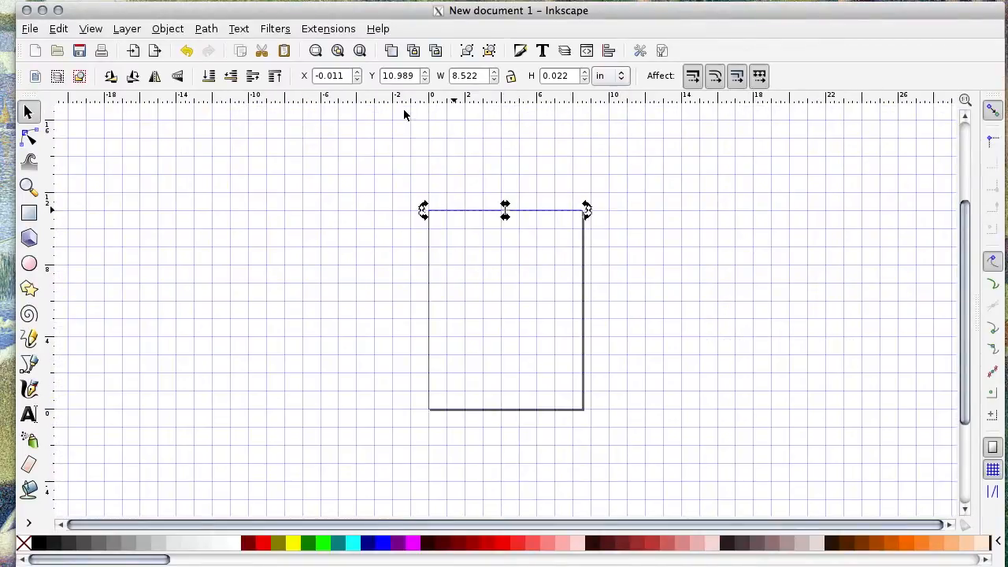
click(450, 230)
drag(452, 211, 451, 233)
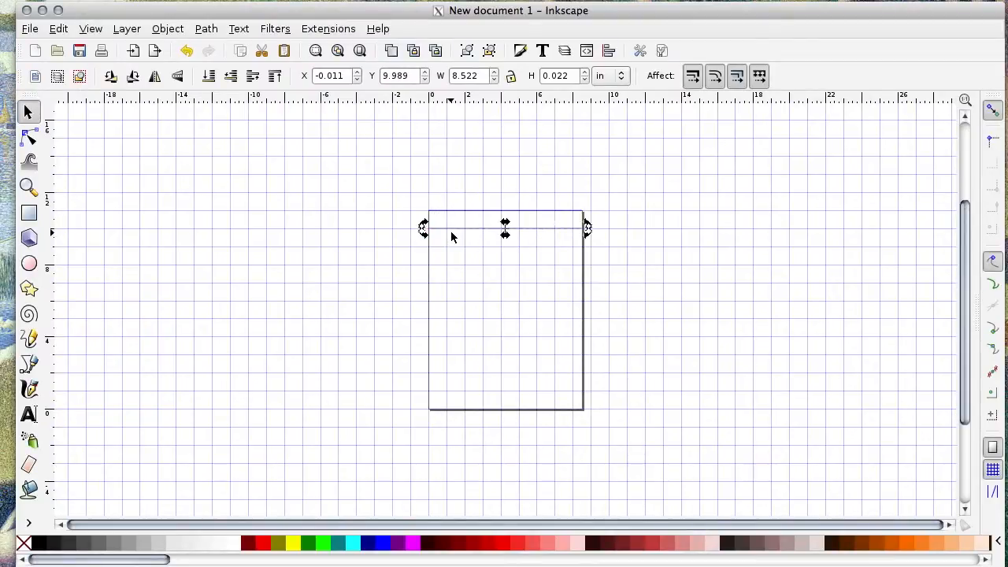
drag(450, 234, 450, 257)
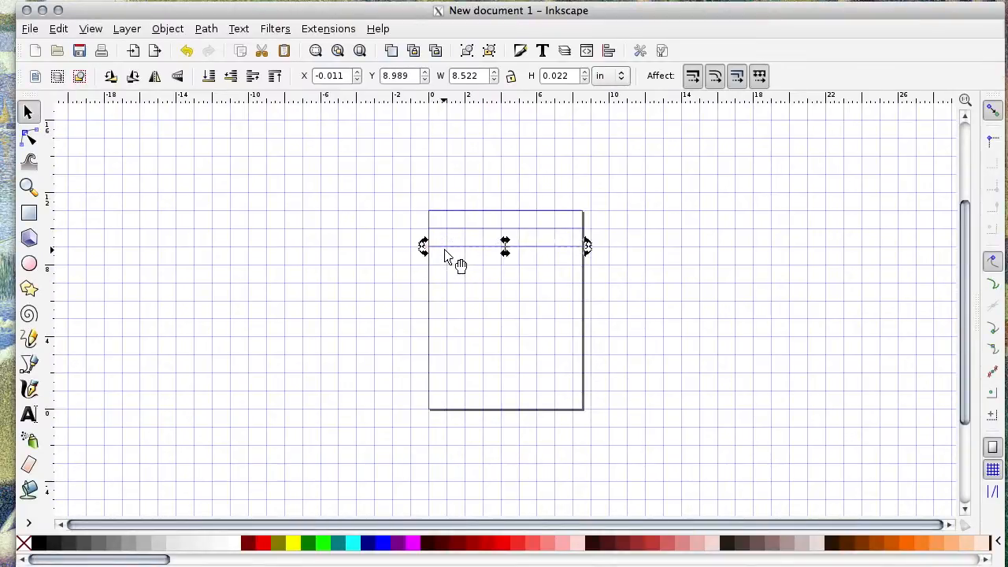
drag(449, 245, 448, 274)
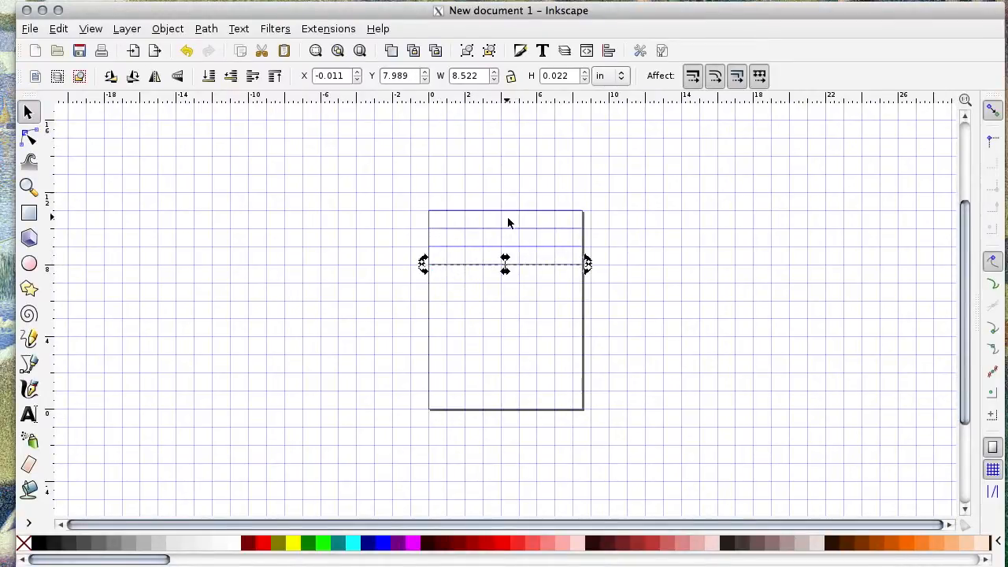
Step: Select all four lines and copy the set twice down the page in 4 in offsets, reaching the bottom edge
drag(418, 190, 615, 289)
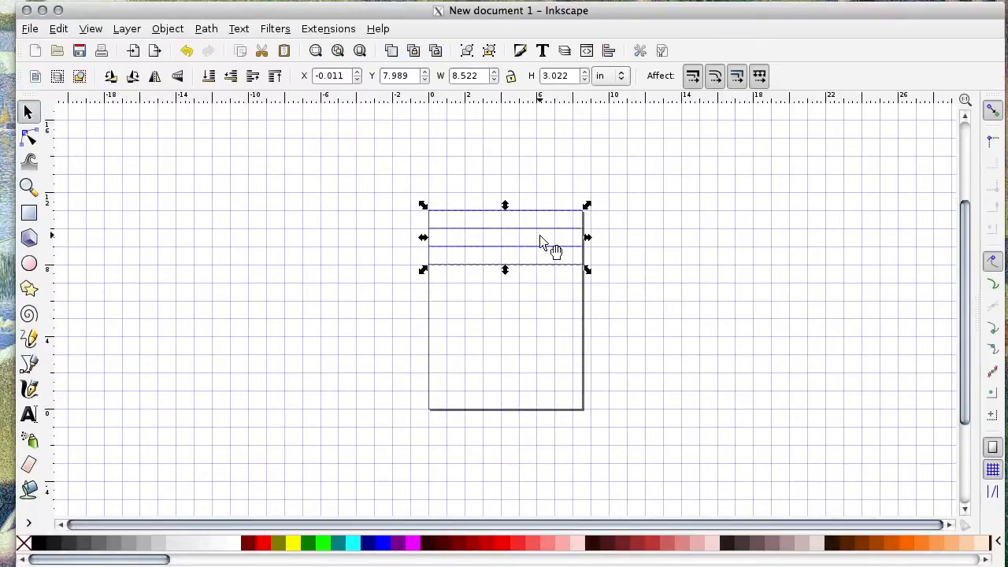
drag(540, 239, 538, 315)
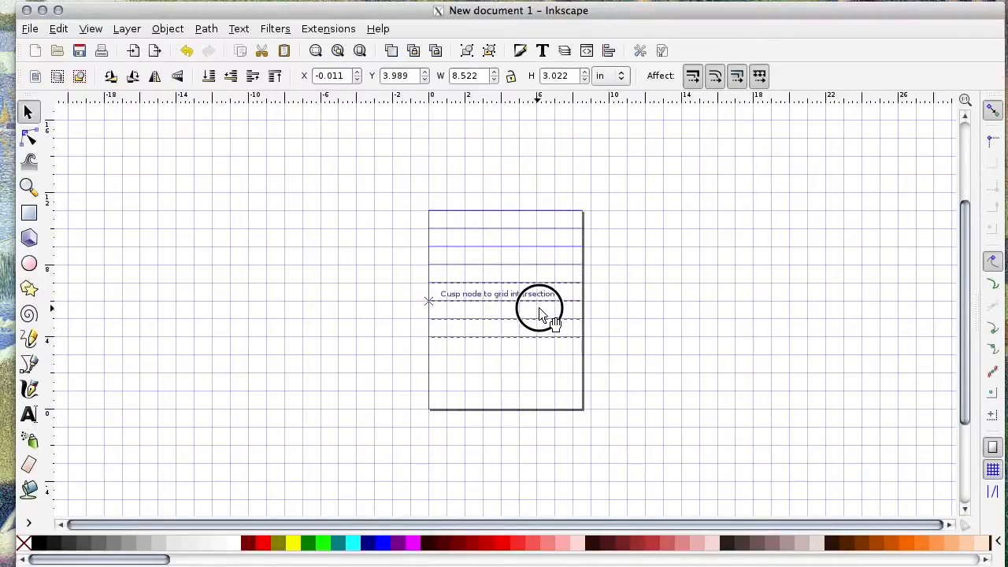
drag(540, 313, 539, 315)
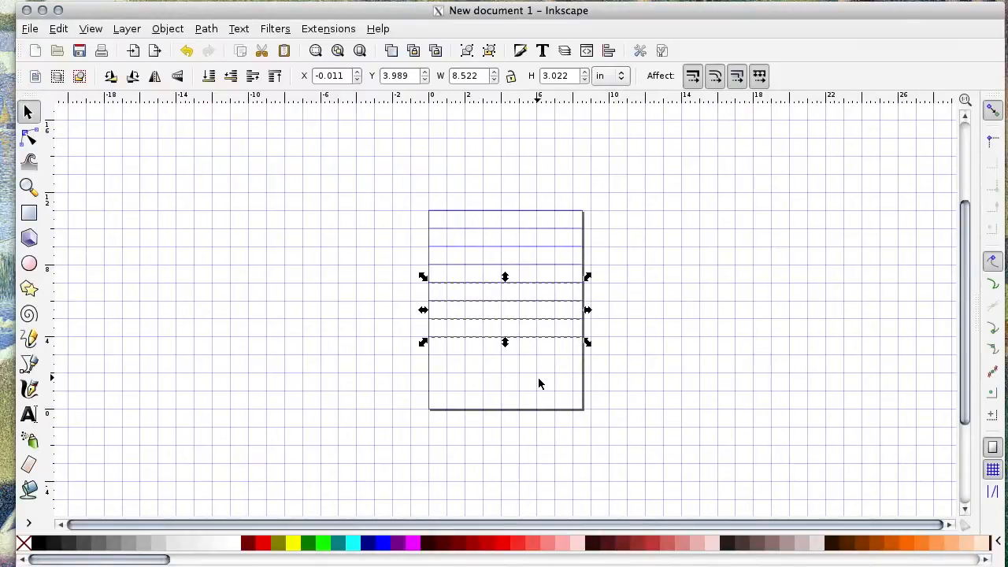
drag(501, 304, 504, 379)
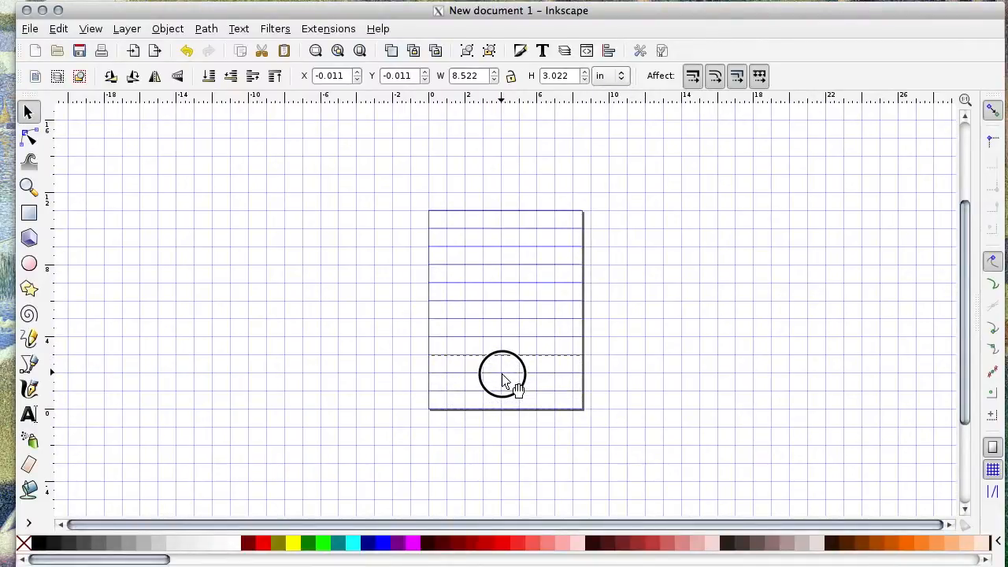
Step: Select all the horizontal lines and change their stroke colour to magenta, RGBA eb0ce9ff
click(636, 364)
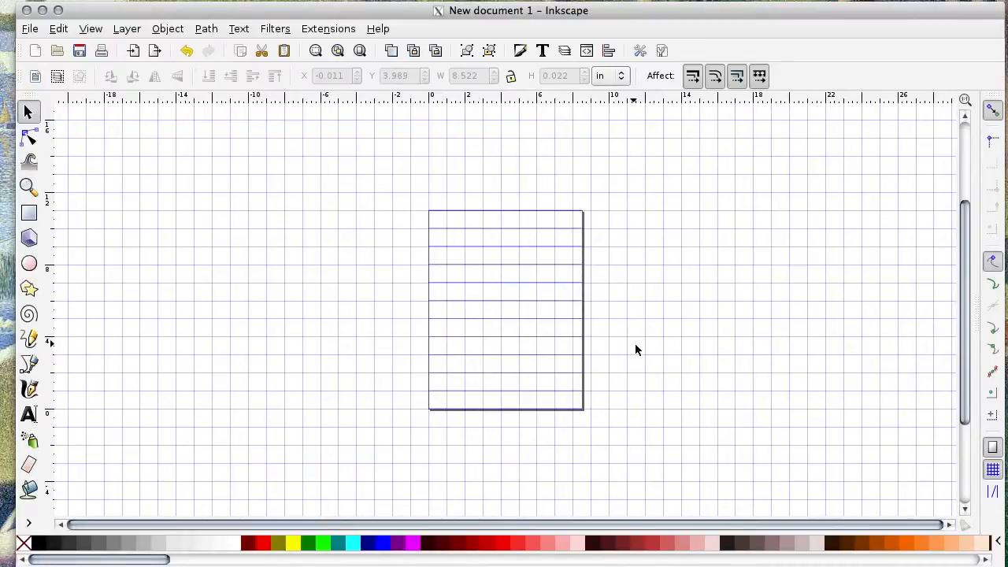
key(ctrl+a)
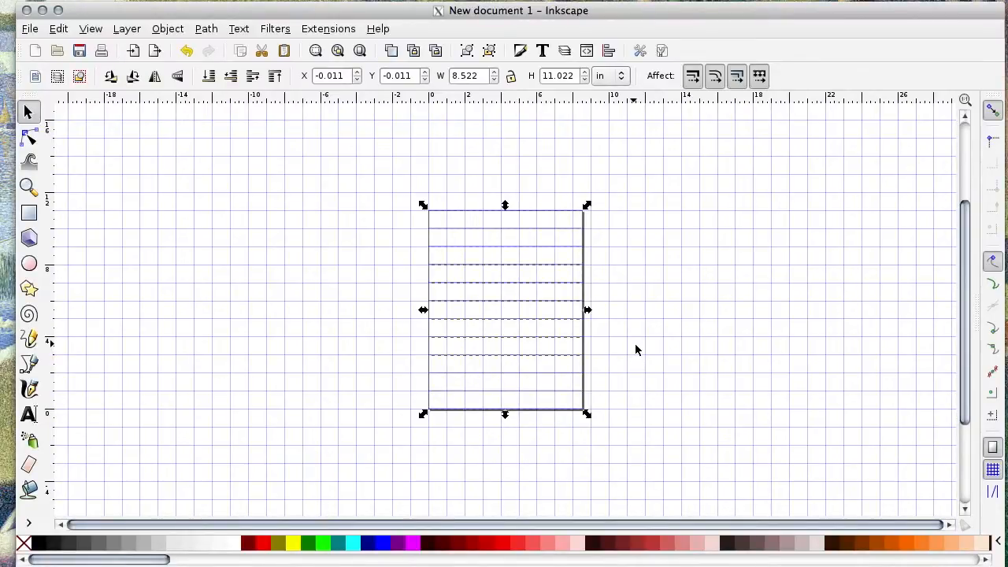
click(170, 29)
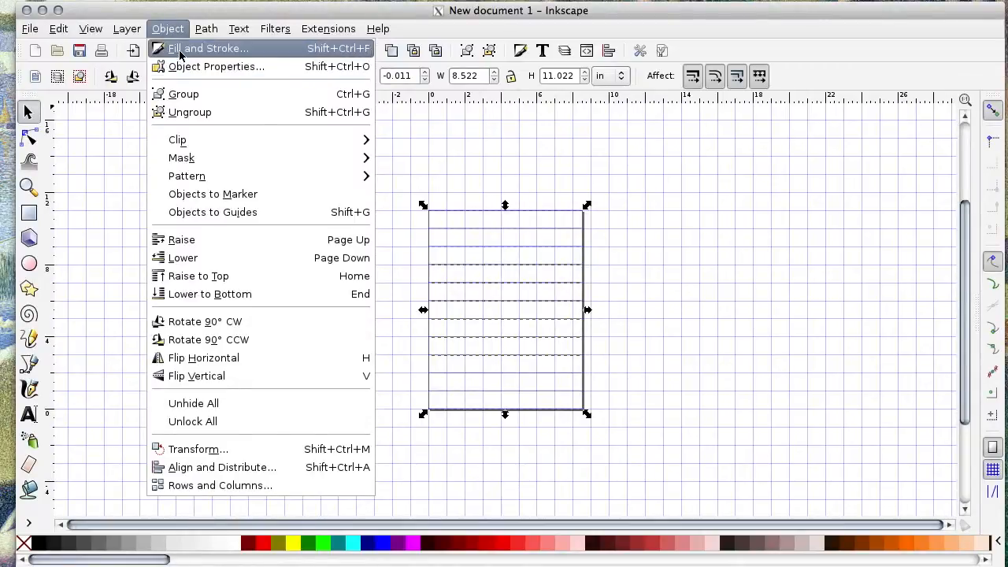
click(178, 49)
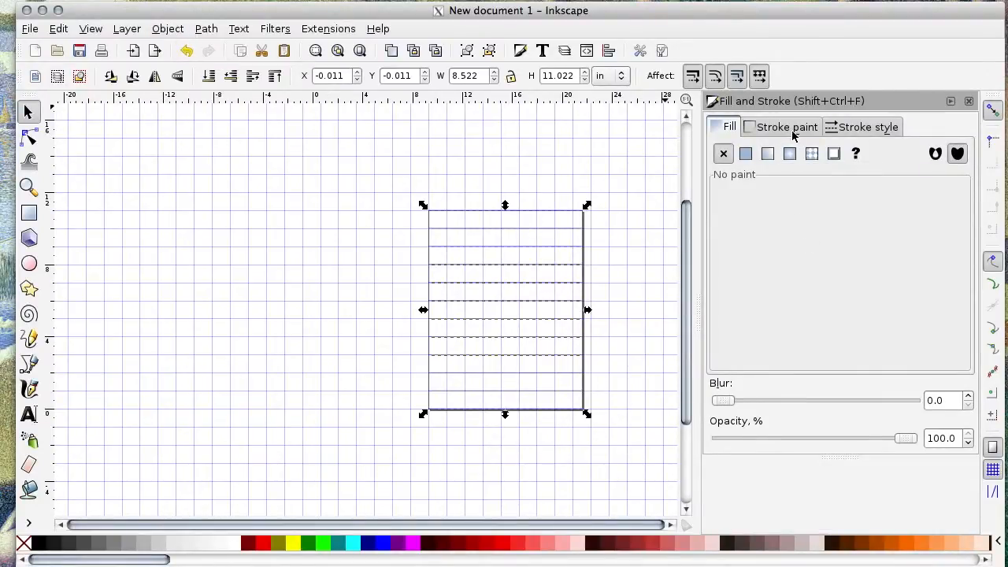
click(864, 127)
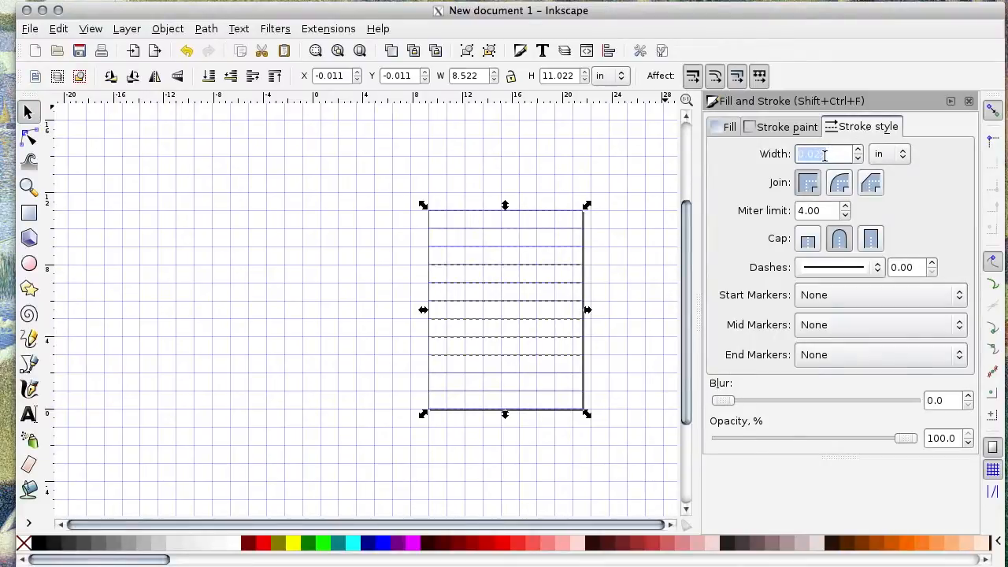
click(805, 129)
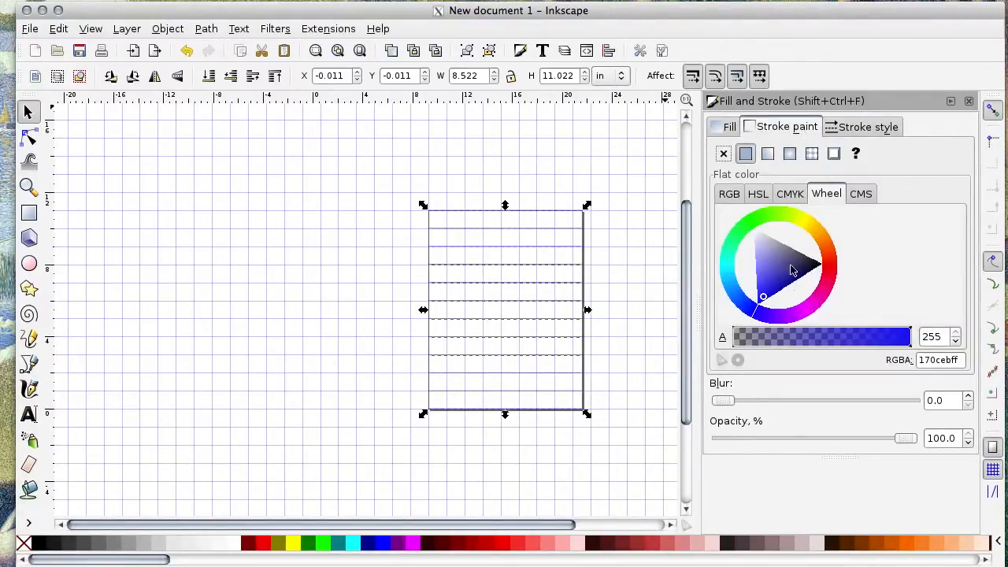
drag(754, 315, 800, 305)
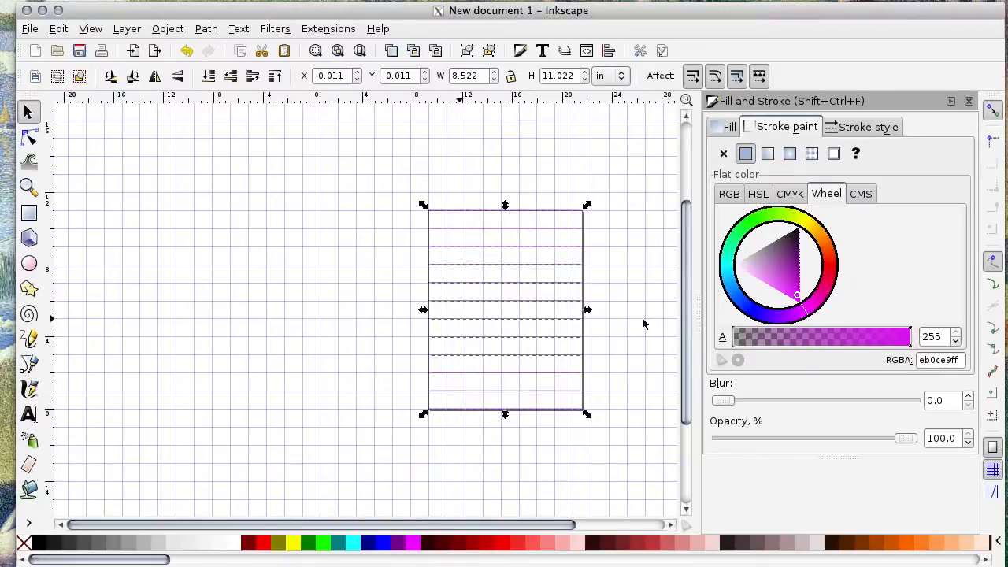
click(187, 51)
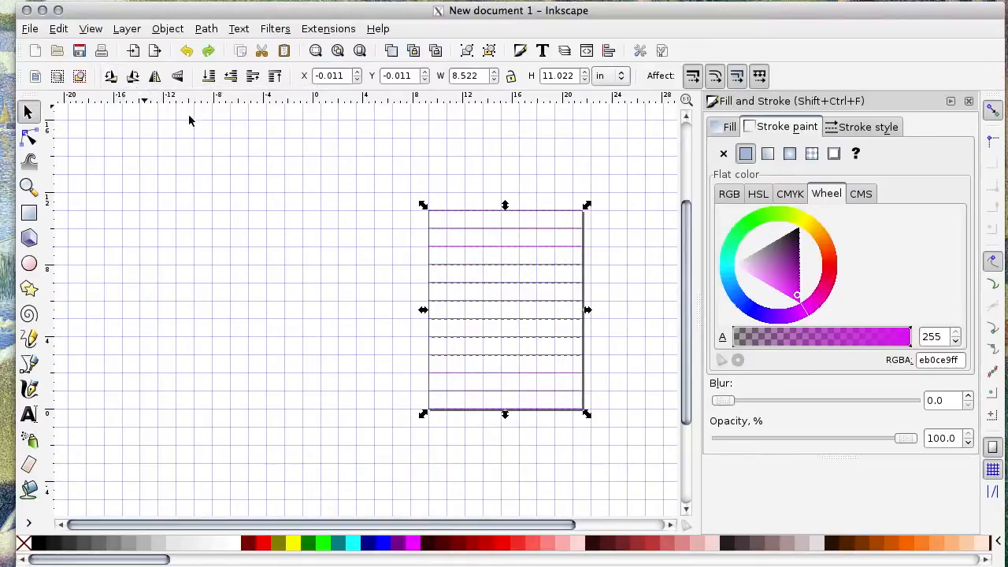
click(329, 328)
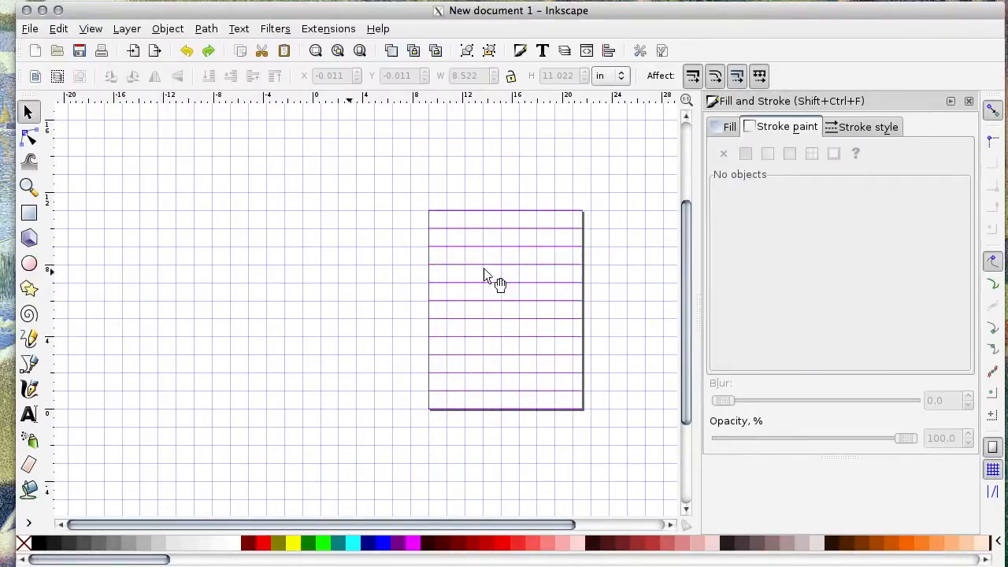
Step: Draw a vertical Bezier line about 11 in long down the page's left edge from the top corner to the bottom corner
click(29, 363)
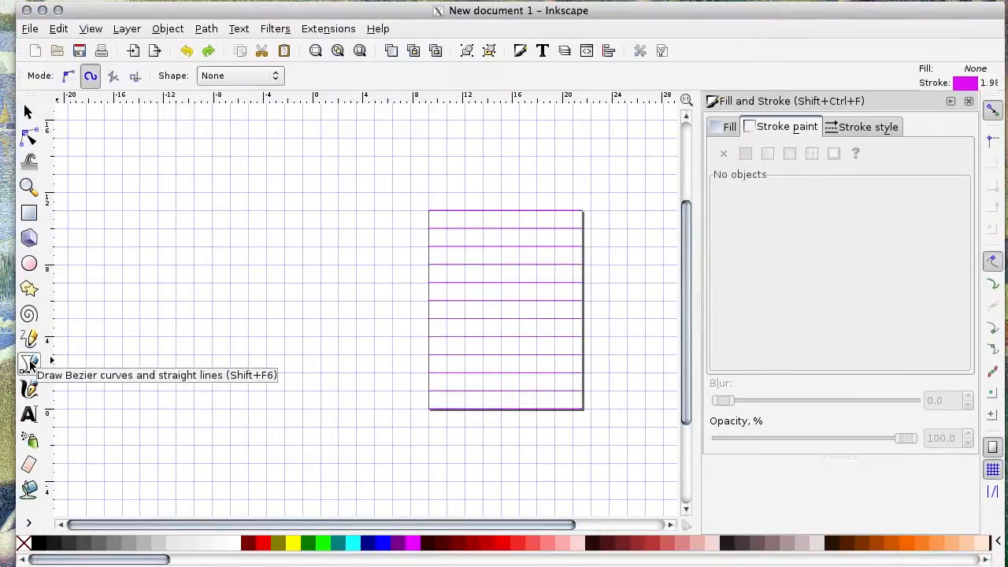
click(428, 211)
click(429, 408)
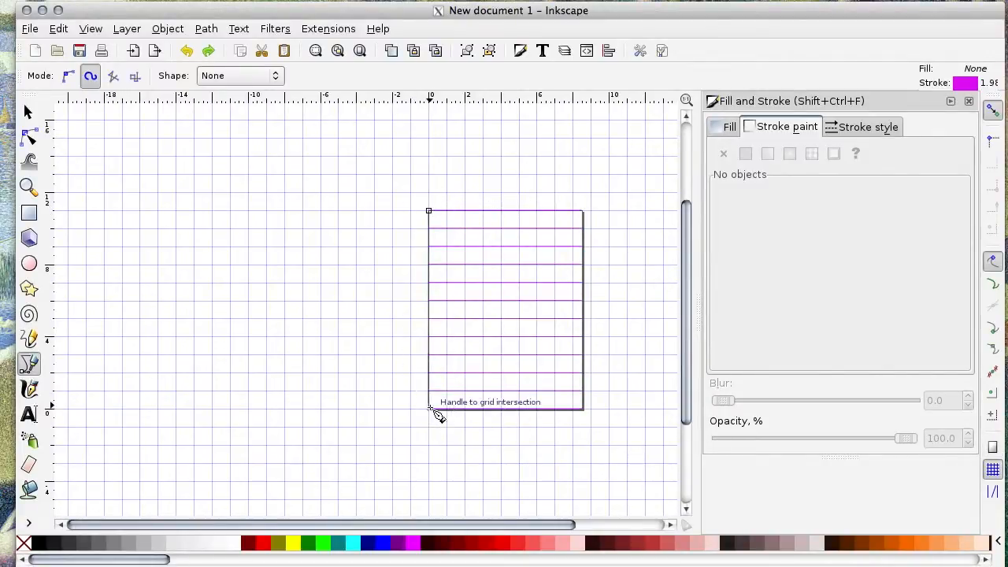
key(Return)
key(s)
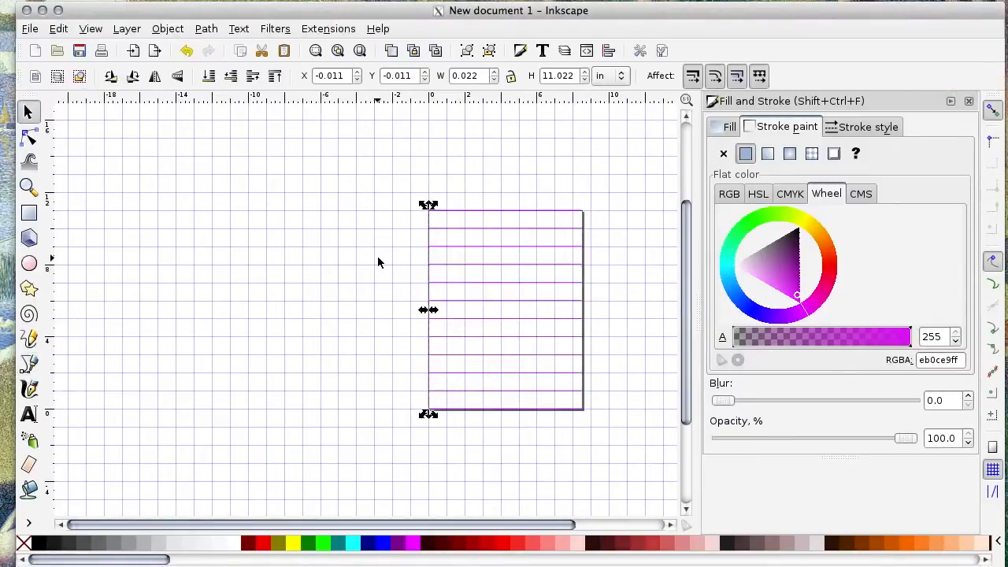
Step: Duplicate the vertical line across the page at 1 in intervals, up to the 8 in position
drag(429, 284, 486, 276)
key(ctrl+d)
key(ctrl+d)
drag(405, 187, 501, 450)
drag(487, 310, 544, 324)
click(483, 310)
drag(483, 310, 578, 281)
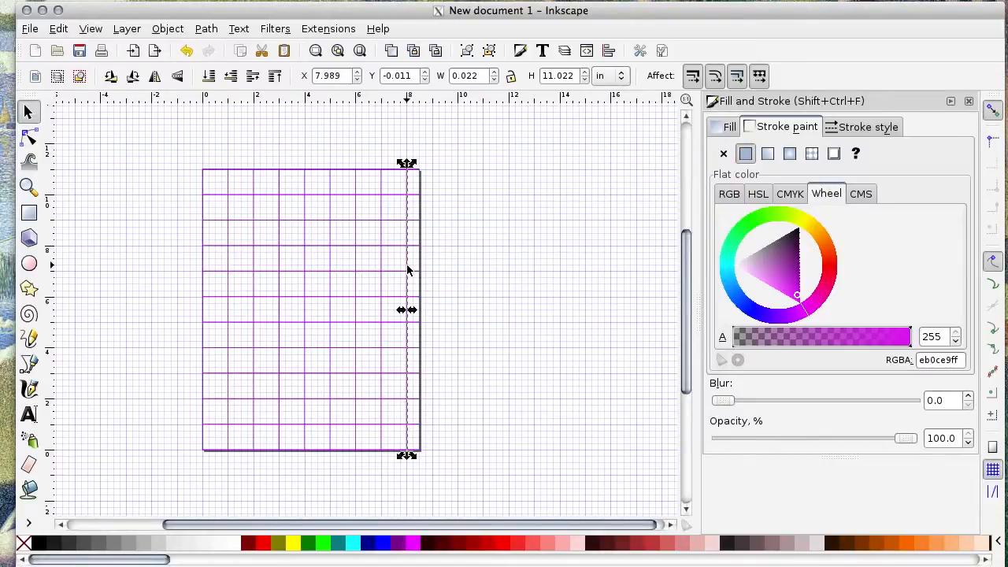
Step: Place another vertical line 0.25 in to the right of the 8 in line and set its stroke to green, RGBA 1feb0cff
click(407, 269)
drag(407, 269, 415, 270)
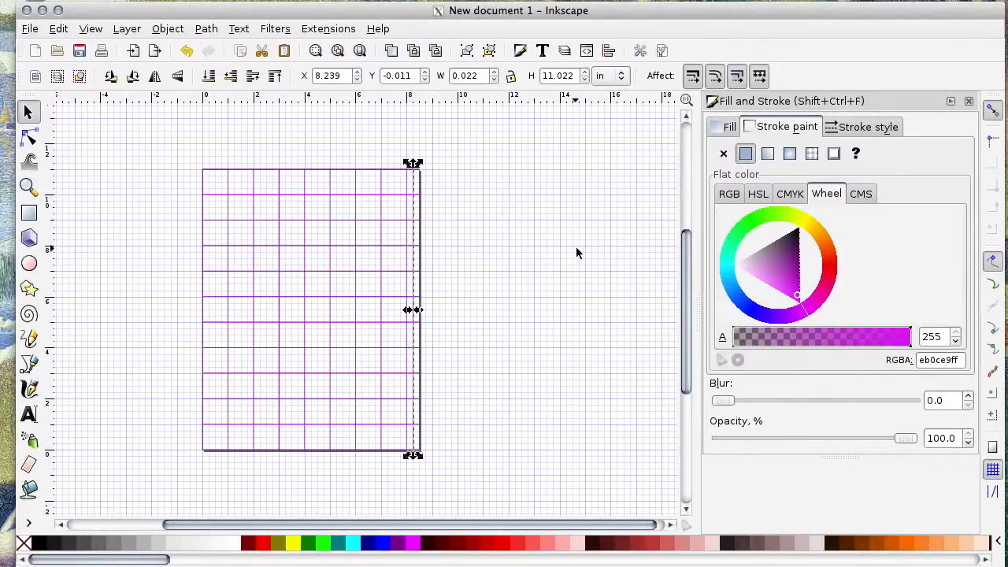
click(807, 313)
mouse_move(807, 314)
mouse_down()
mouse_move(807, 220)
mouse_move(761, 228)
mouse_up()
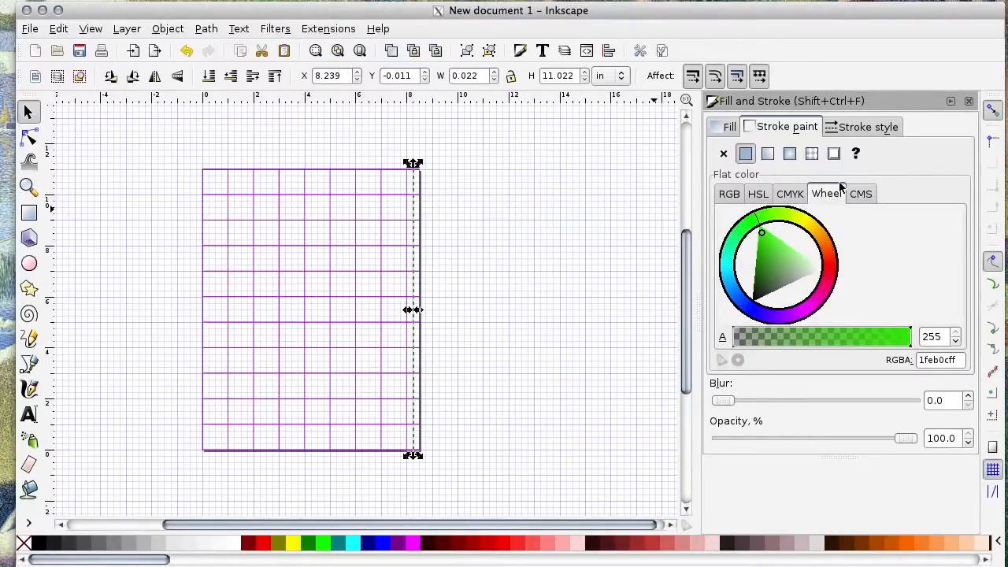
Step: Apply a tightly spaced dash pattern to the green vertical line
click(866, 129)
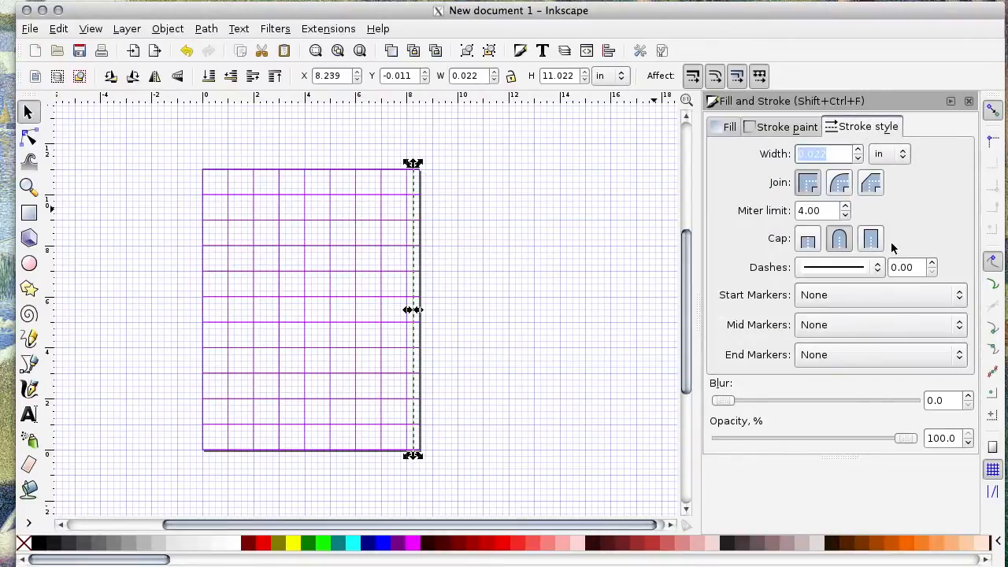
click(877, 267)
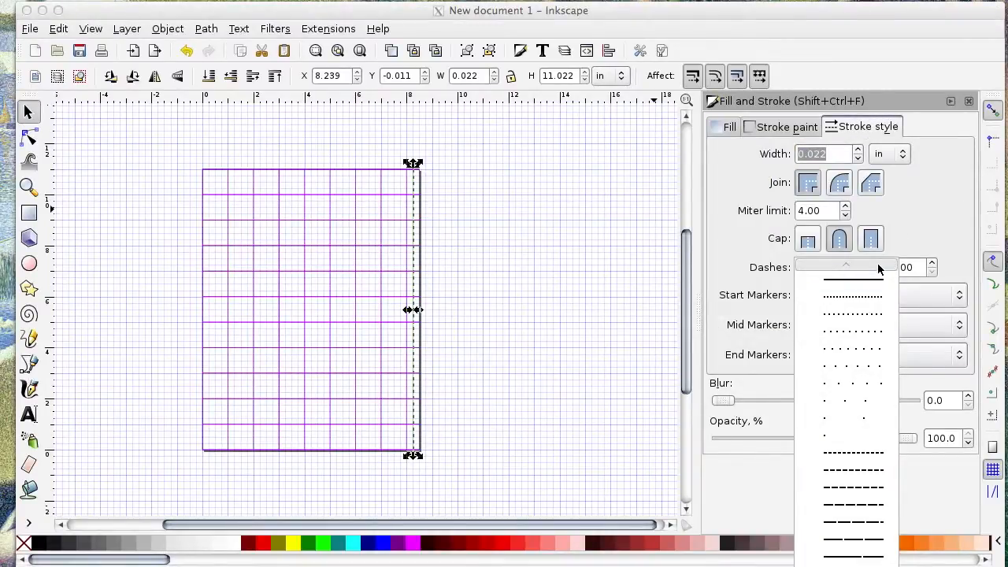
click(862, 453)
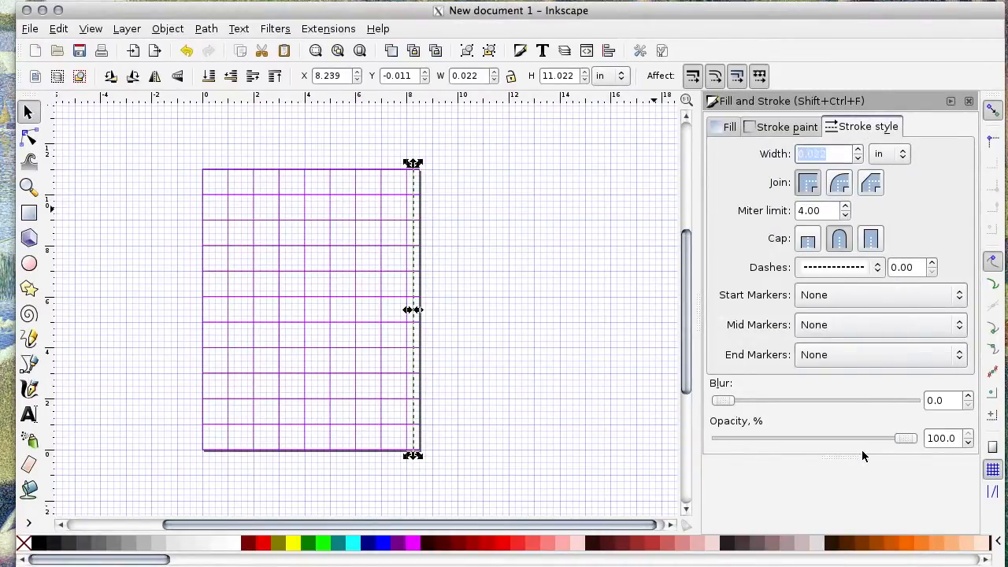
click(610, 394)
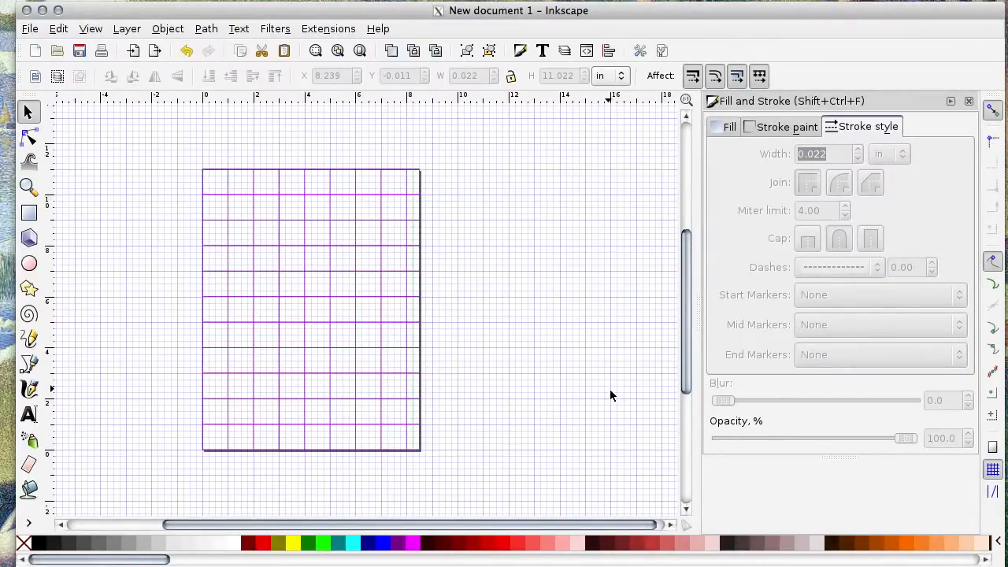
Step: Give the green line a wider-spaced dash pattern with a dash offset of 0.00 and shift it right to X 8.250 in
key(plus)
key(plus)
key(plus)
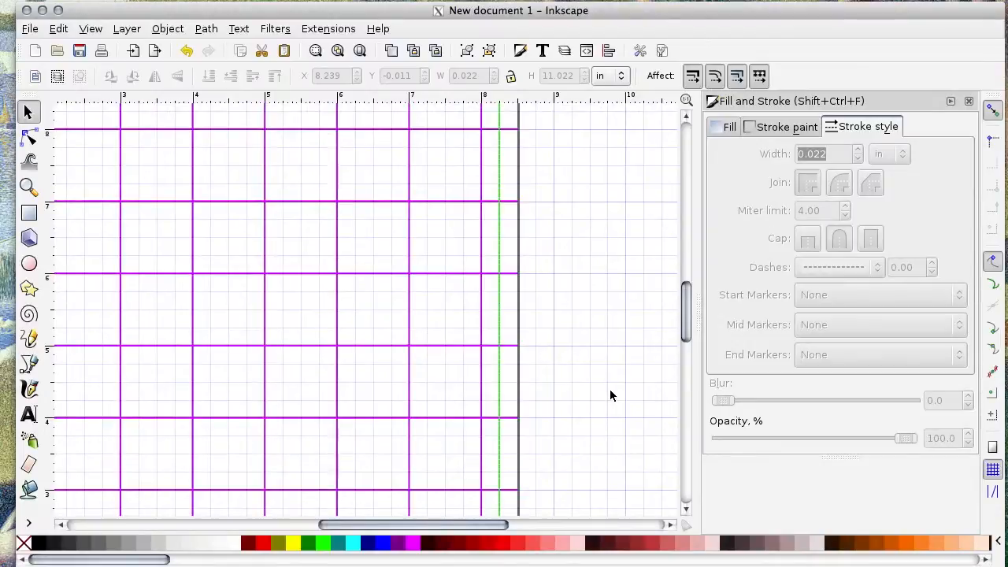
click(499, 322)
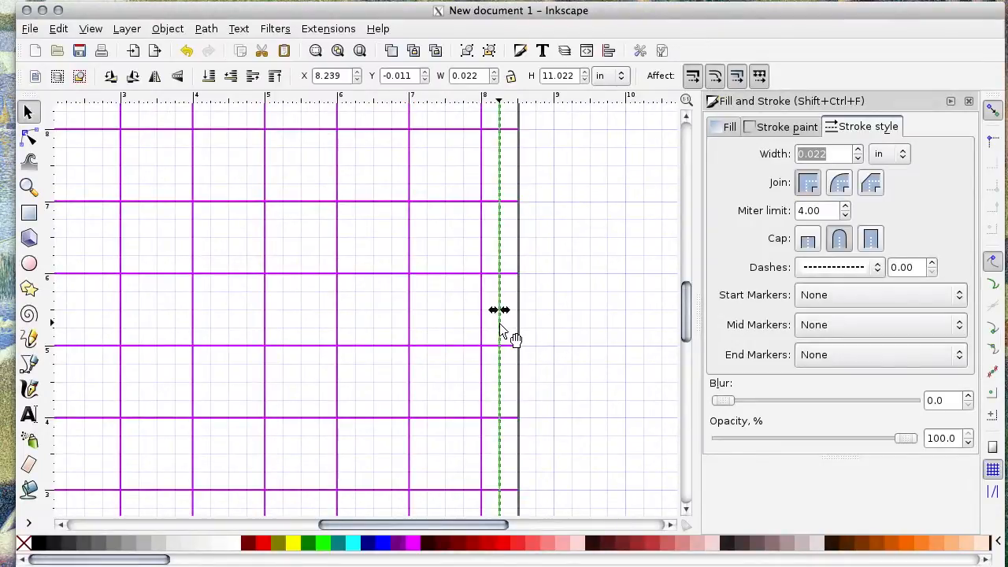
click(881, 267)
click(859, 520)
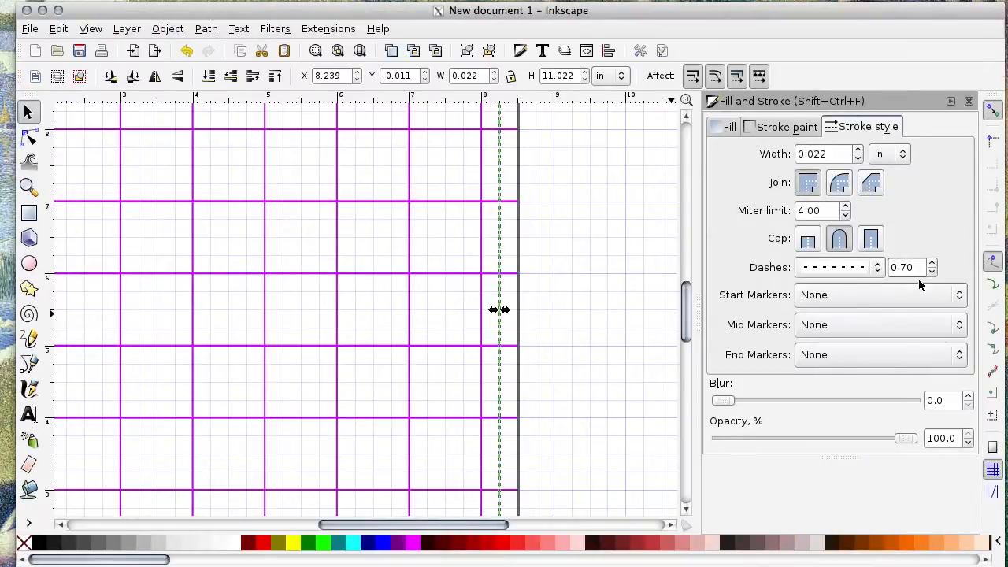
key(Return)
click(603, 308)
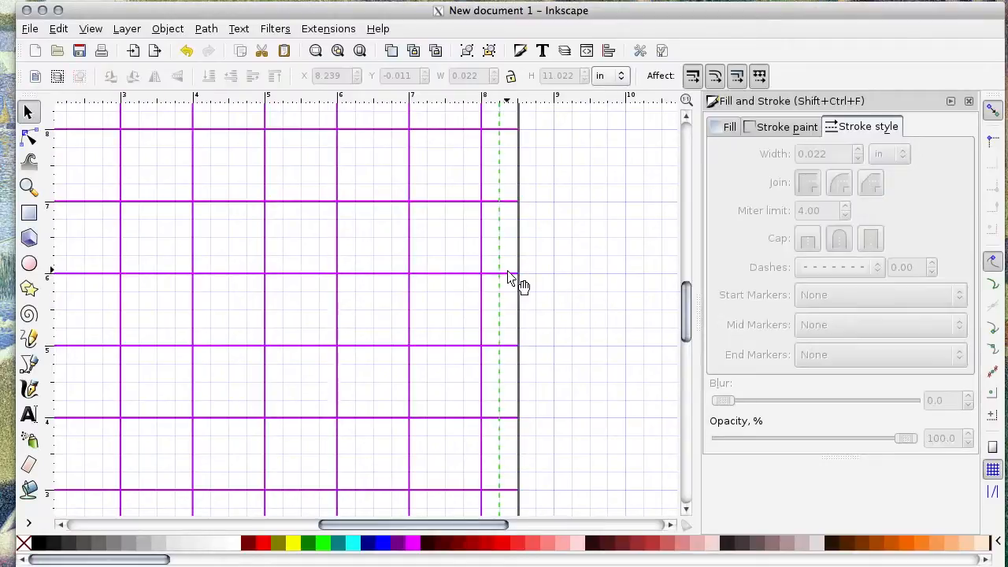
drag(501, 271, 506, 270)
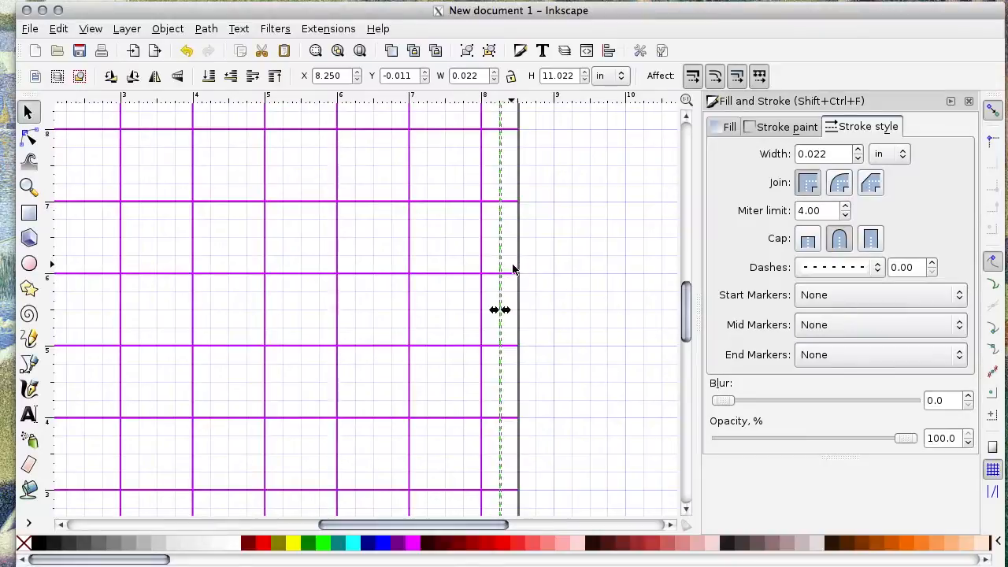
click(537, 275)
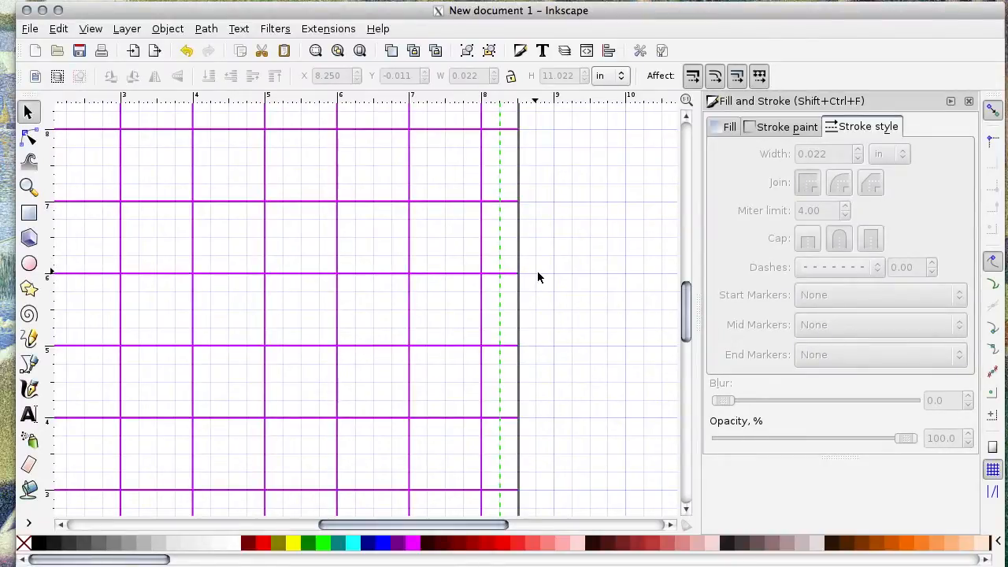
Step: Switch snapping from grids to guides and pull a horizontal guide onto the canvas at about 7.36 in
scroll(539, 276, up, 11)
scroll(549, 295, left, 2)
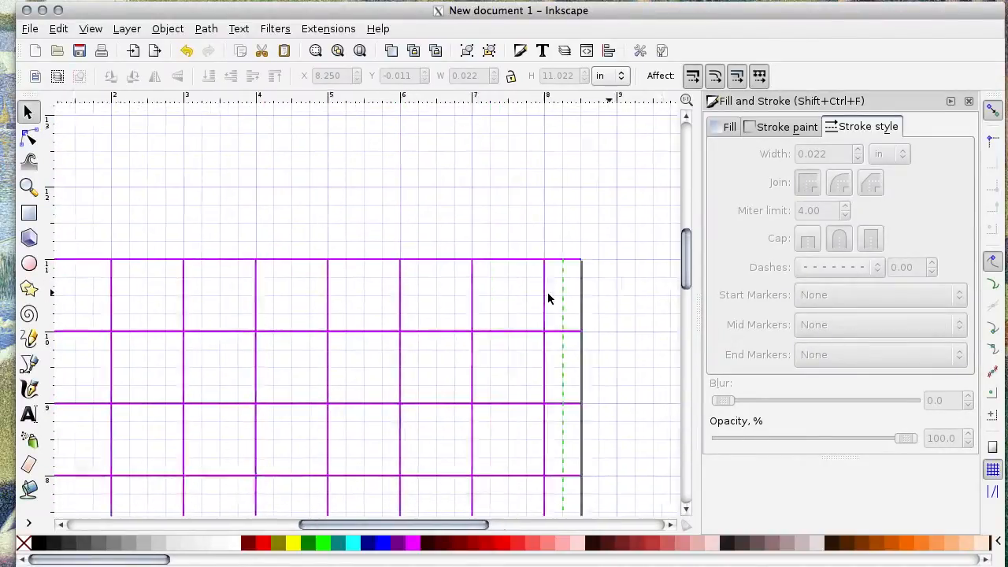
scroll(548, 297, down, 3)
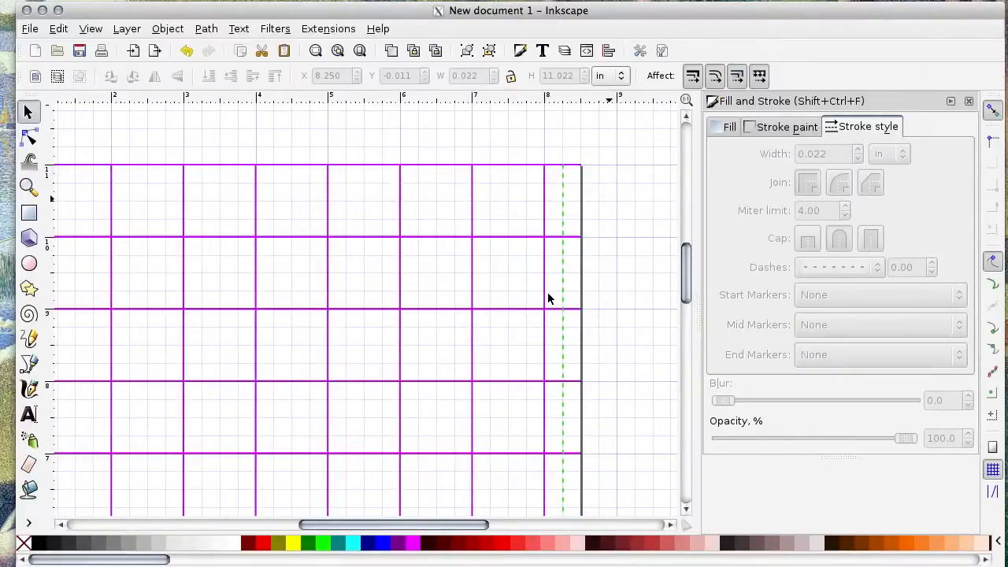
key(5)
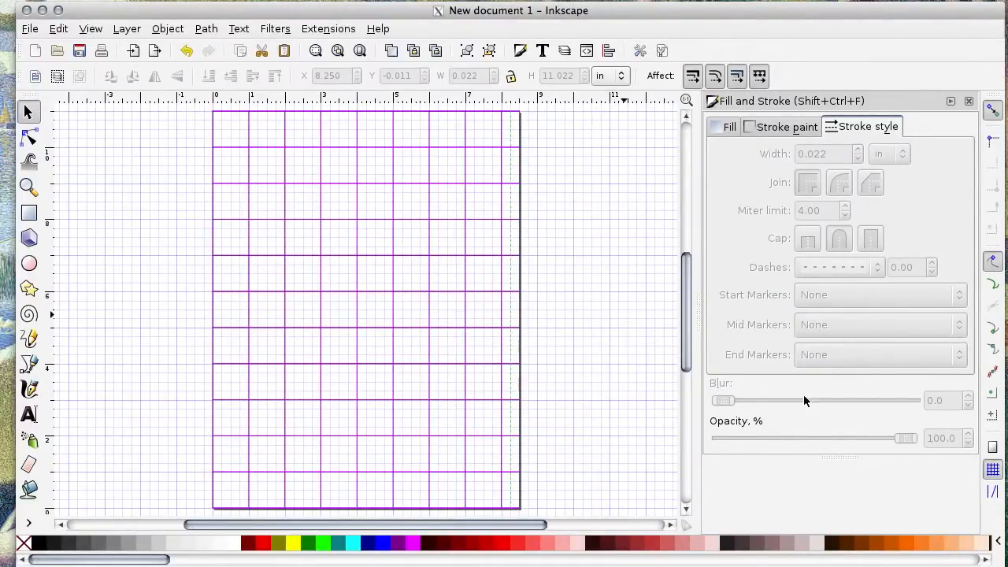
click(993, 491)
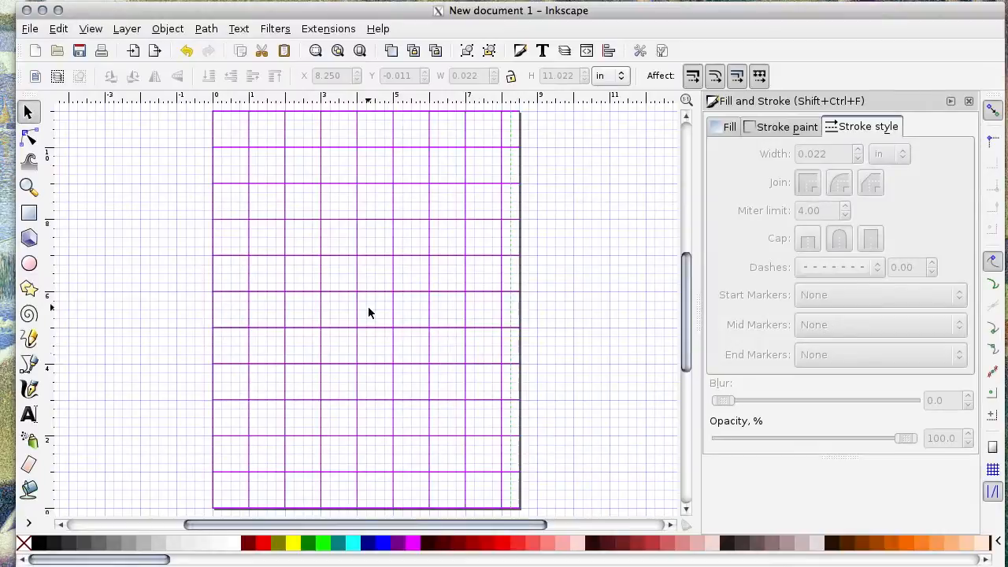
drag(161, 100, 160, 244)
Step: Set the guide's origin to X 0, Y 0 in and its angle to 45 degrees
double_click(160, 244)
click(213, 222)
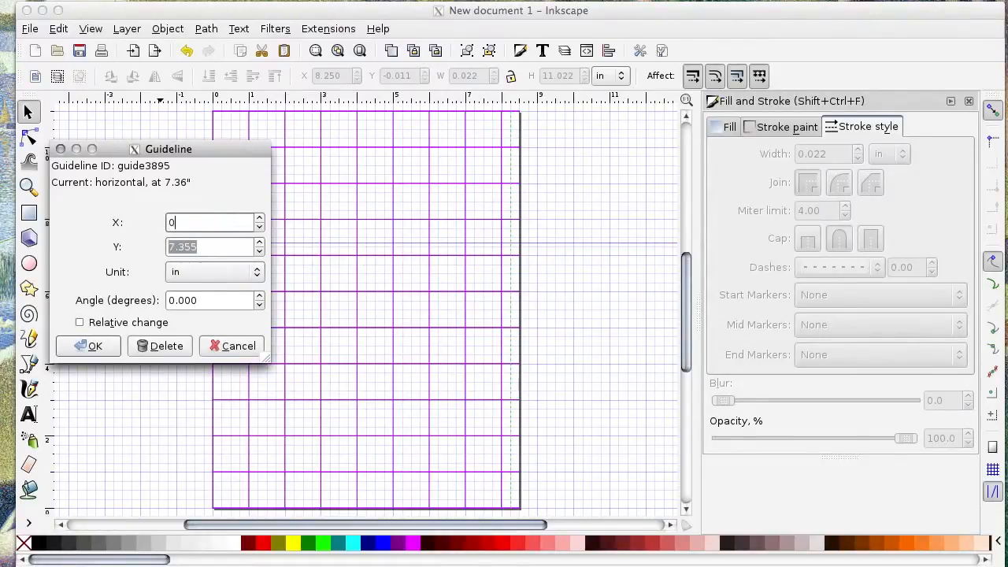
text(0)
key(Tab)
text(0)
key(Tab)
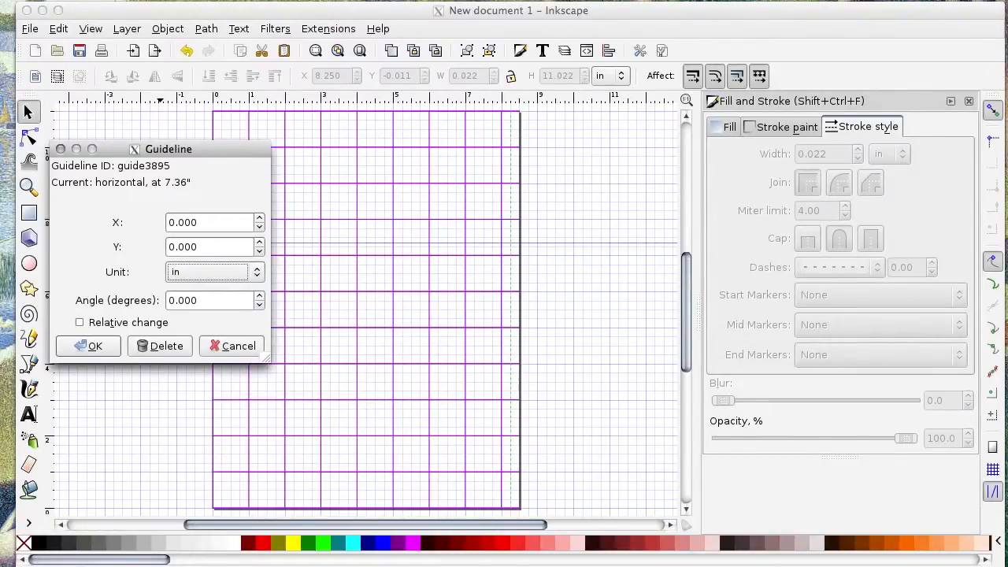
click(172, 299)
key(Delete)
text(45)
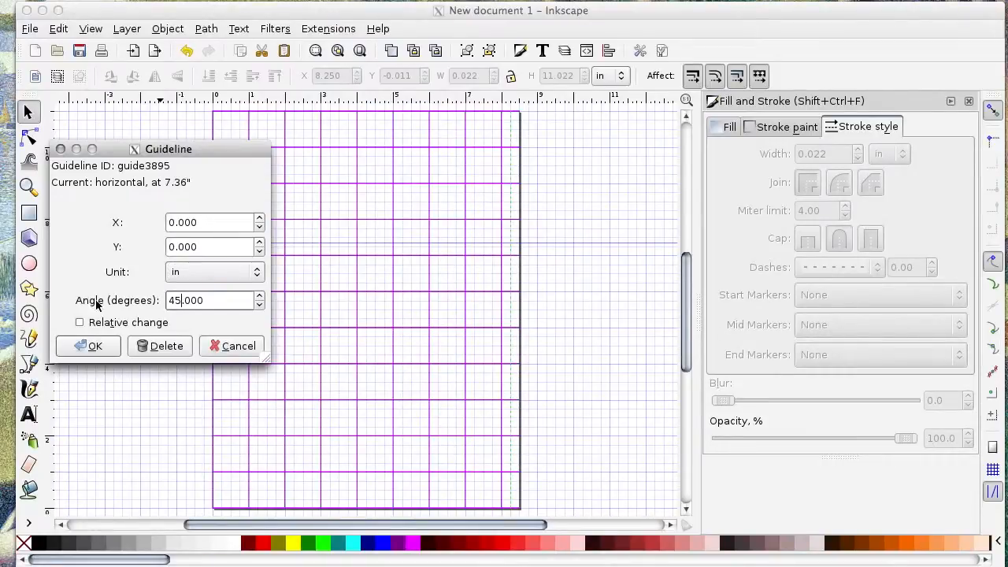
click(85, 347)
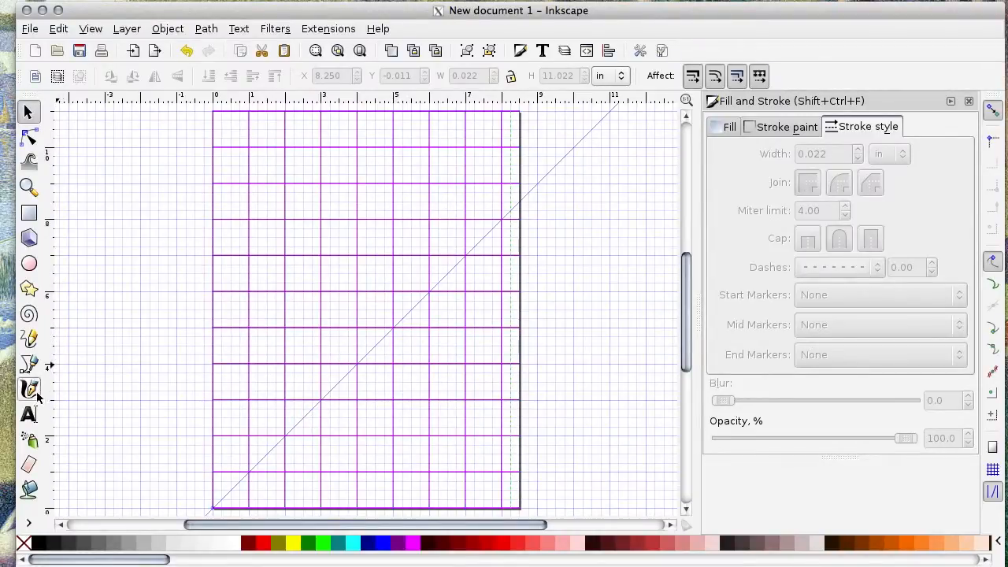
Step: Draw a straight Bezier line along the 45-degree guide from the page's lower-left corner to its right edge
click(27, 366)
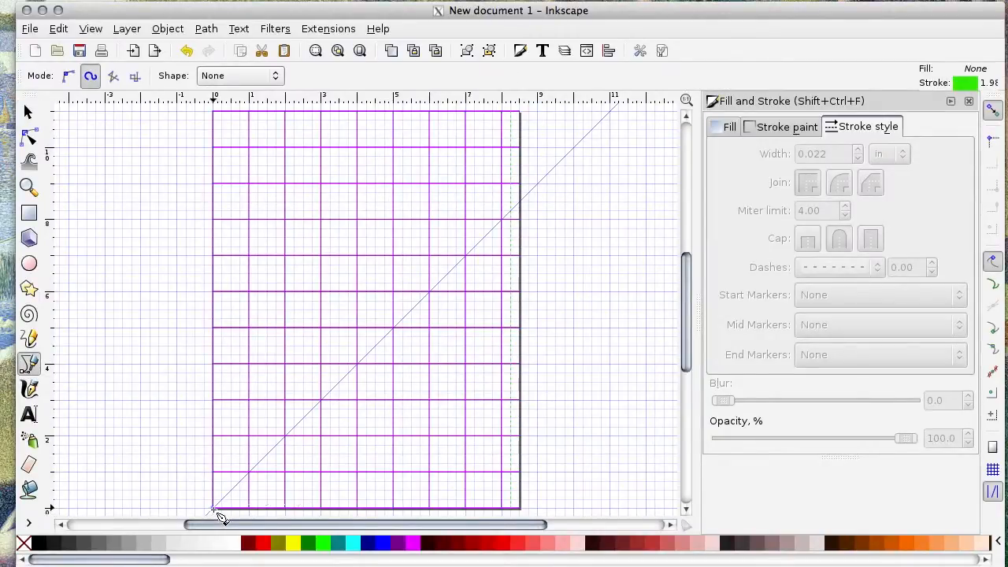
drag(215, 510, 519, 200)
double_click(520, 200)
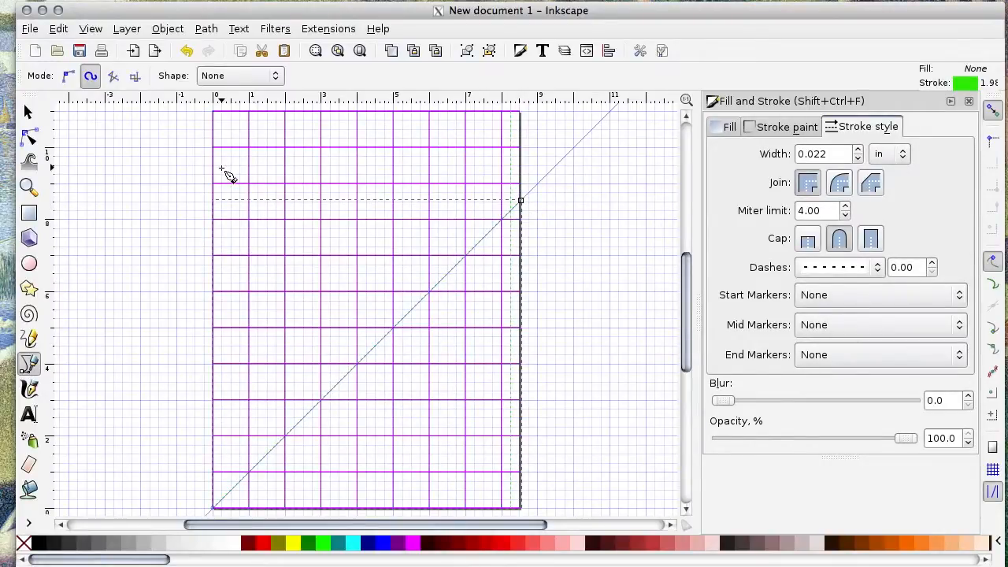
Step: Give the 45-degree diagonal line a solid stroke in place of the dashes and recolor it blue, RGBA 2c0cebff
click(33, 115)
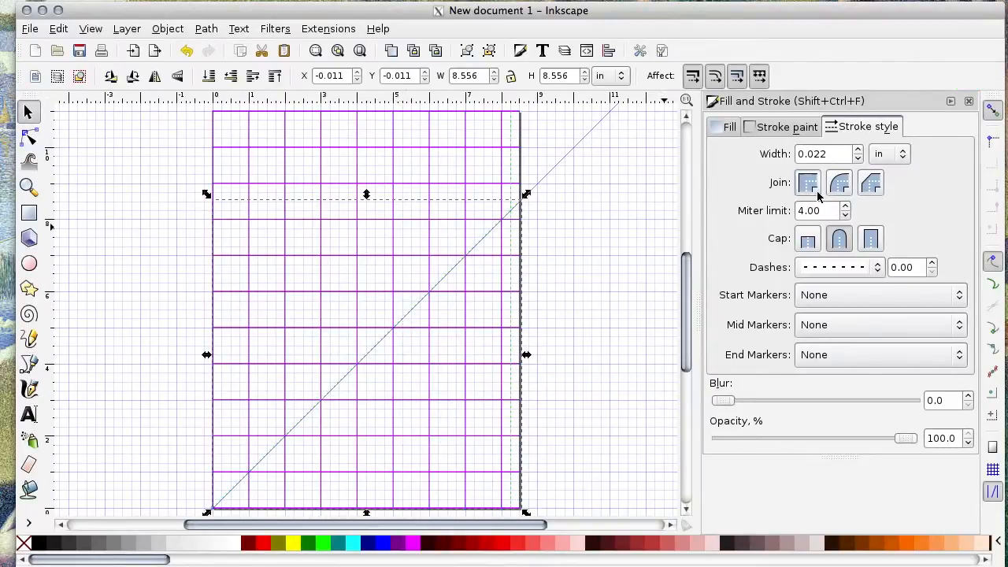
click(875, 269)
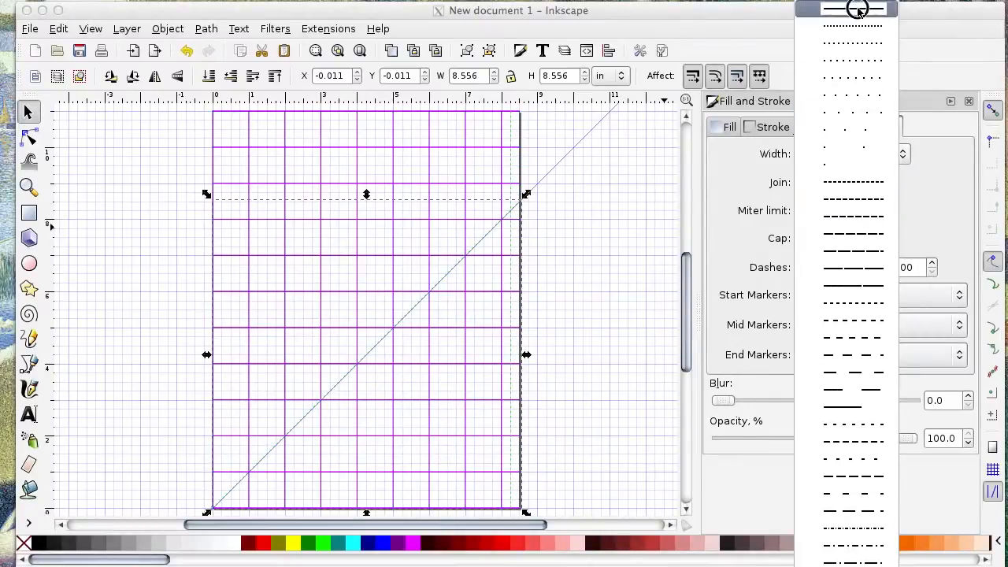
click(858, 11)
click(791, 132)
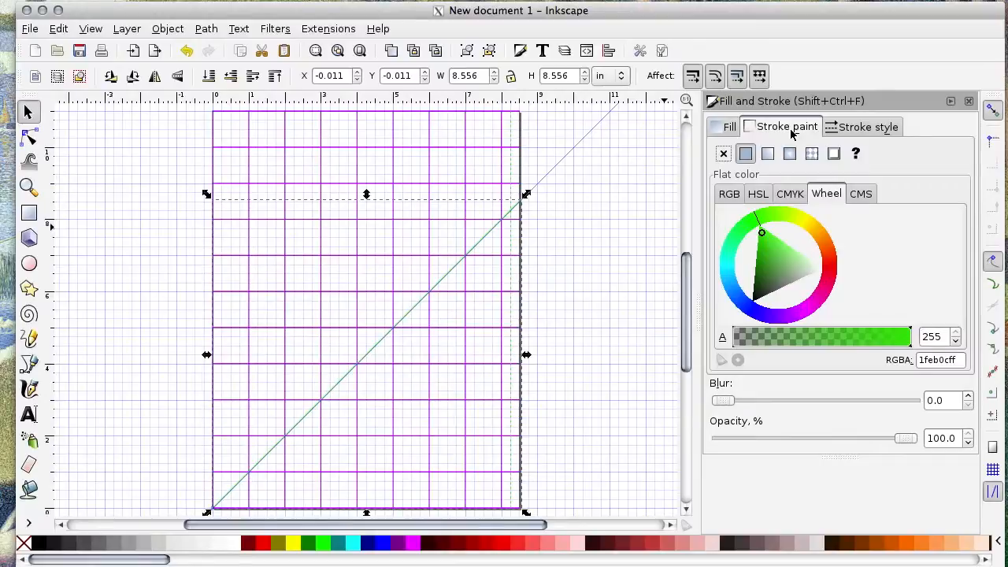
mouse_move(760, 224)
mouse_down()
mouse_move(811, 232)
mouse_move(823, 286)
mouse_move(776, 319)
mouse_move(757, 316)
mouse_up()
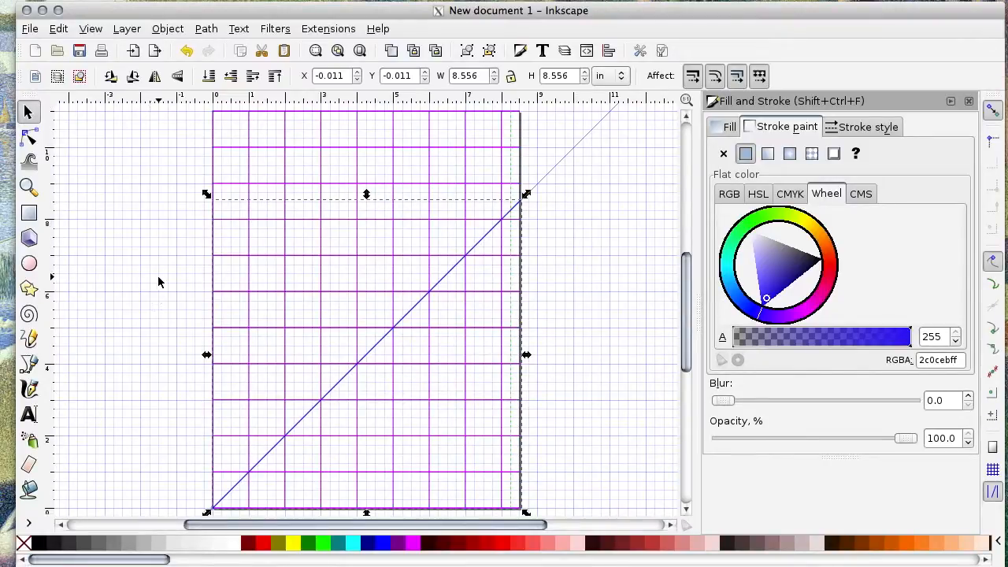
Step: Set the angled guide's angle to 30 degrees, keeping its origin at the page's lower-left corner
double_click(568, 153)
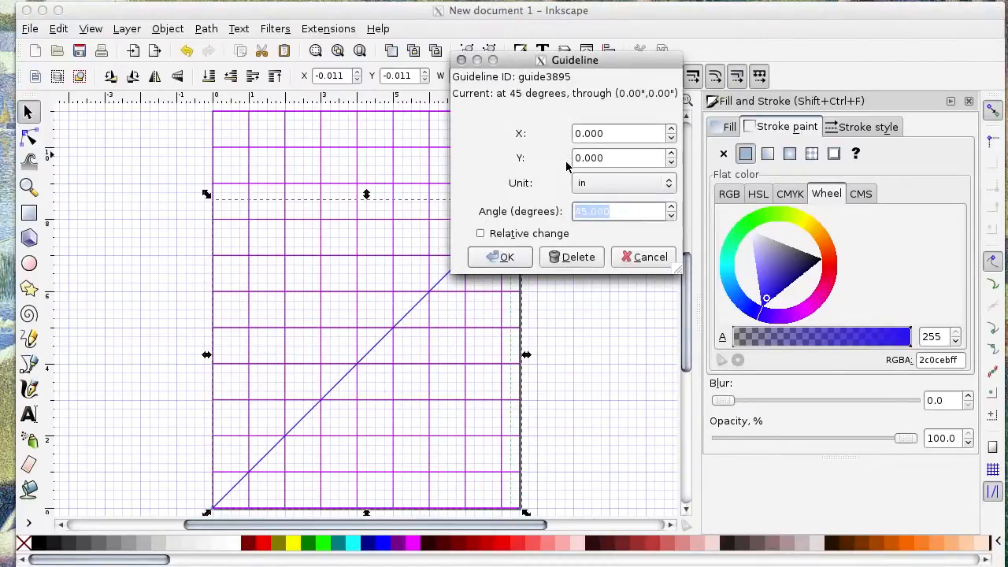
key(BackSpace)
key(BackSpace)
text(30)
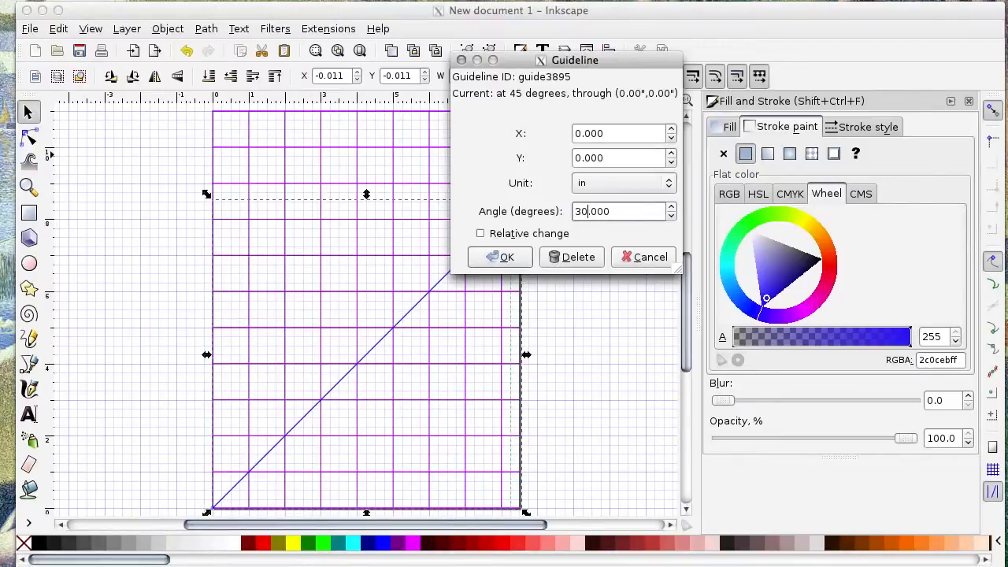
click(513, 260)
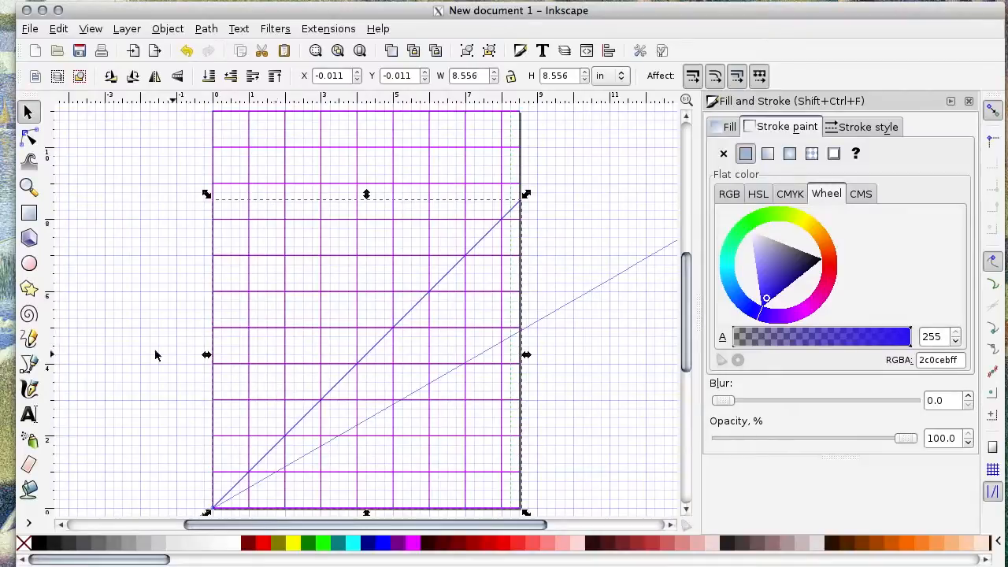
Step: Draw a straight Bezier line along the 30-degree guide from the page's lower-left corner to its right edge
click(29, 363)
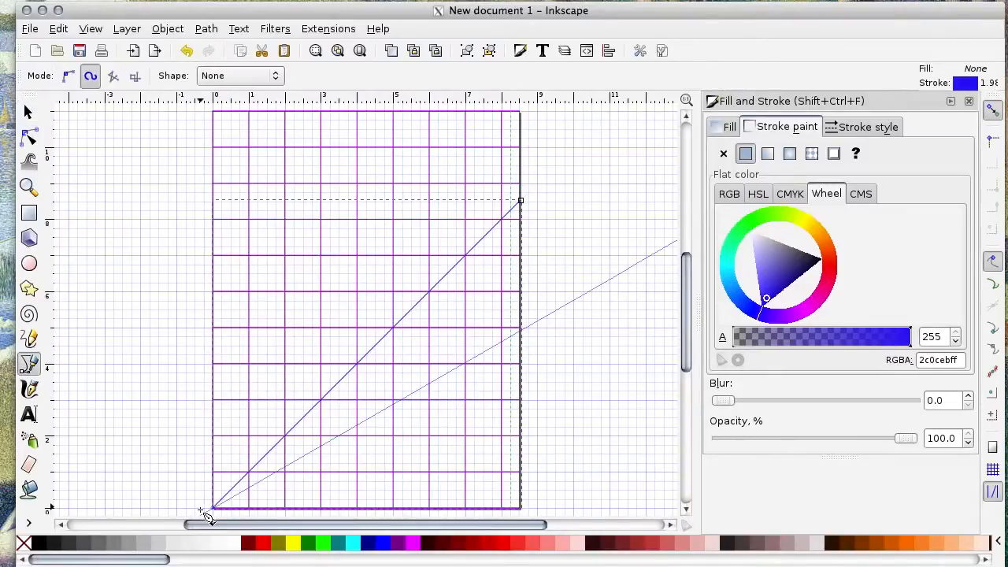
drag(214, 508, 521, 330)
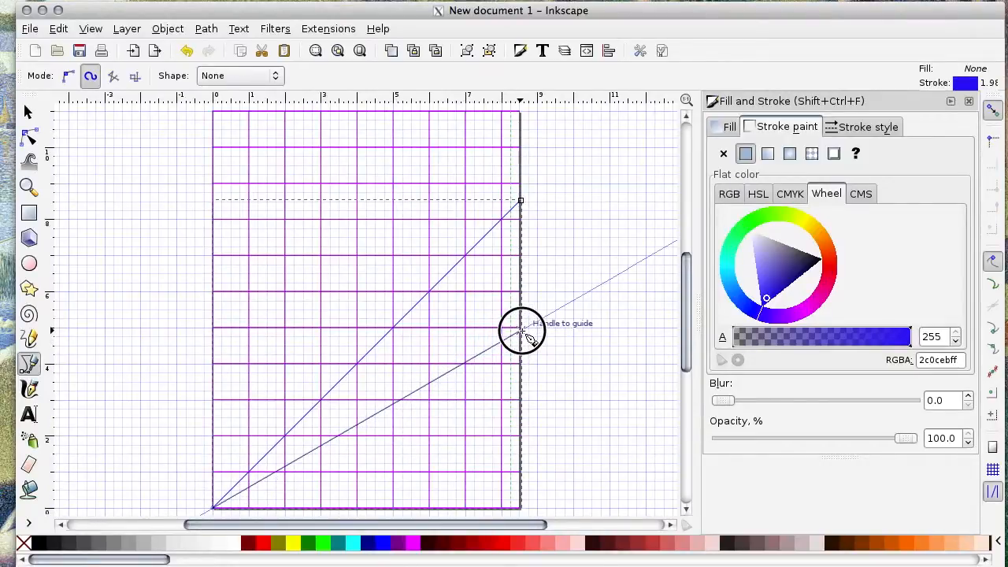
double_click(521, 331)
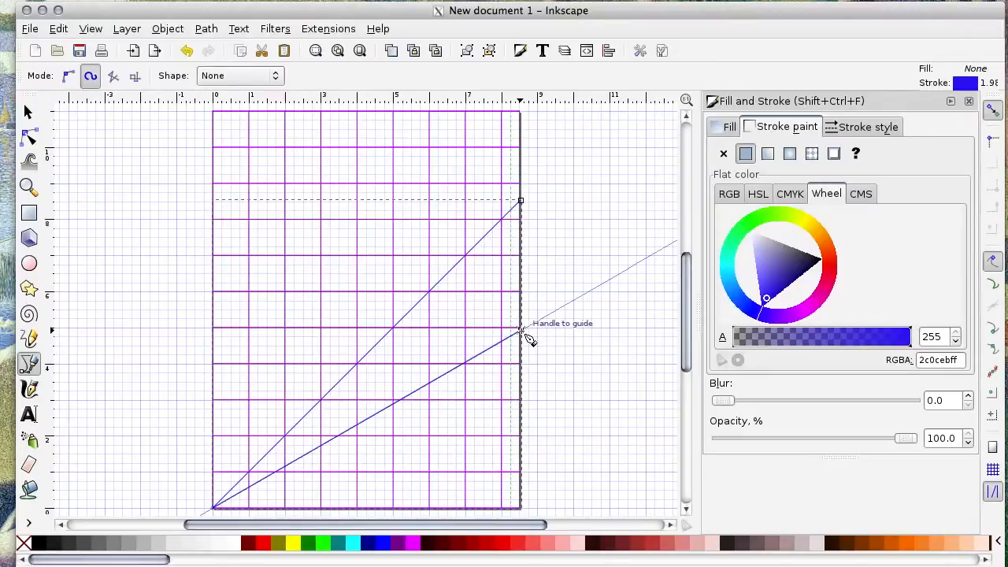
Step: Set the guide's angle to 60 degrees and draw a straight Bezier line along it from the page's lower-left corner to its top edge
key(space)
double_click(603, 281)
double_click(622, 341)
key(BackSpace)
text(60)
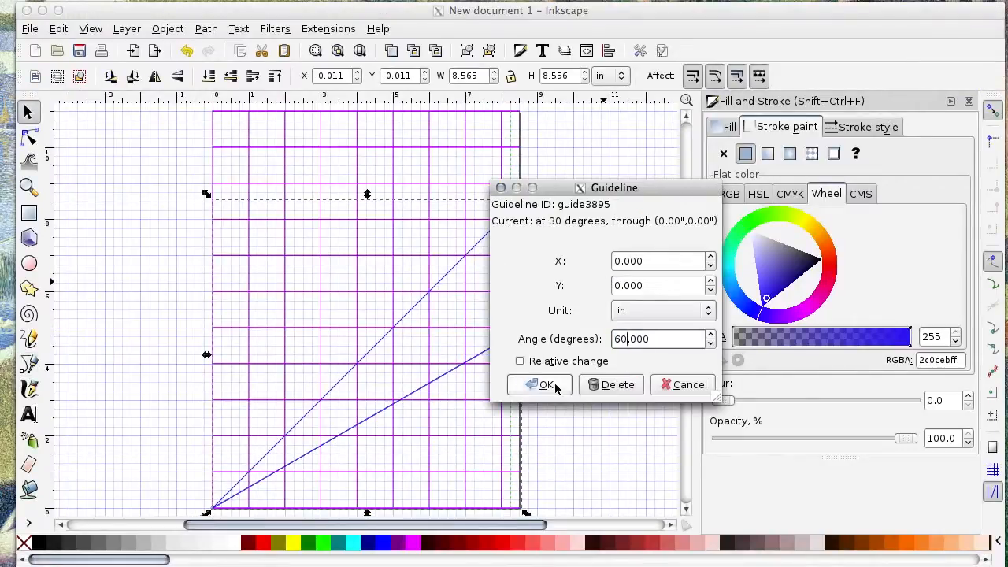
click(542, 384)
key(b)
double_click(444, 111)
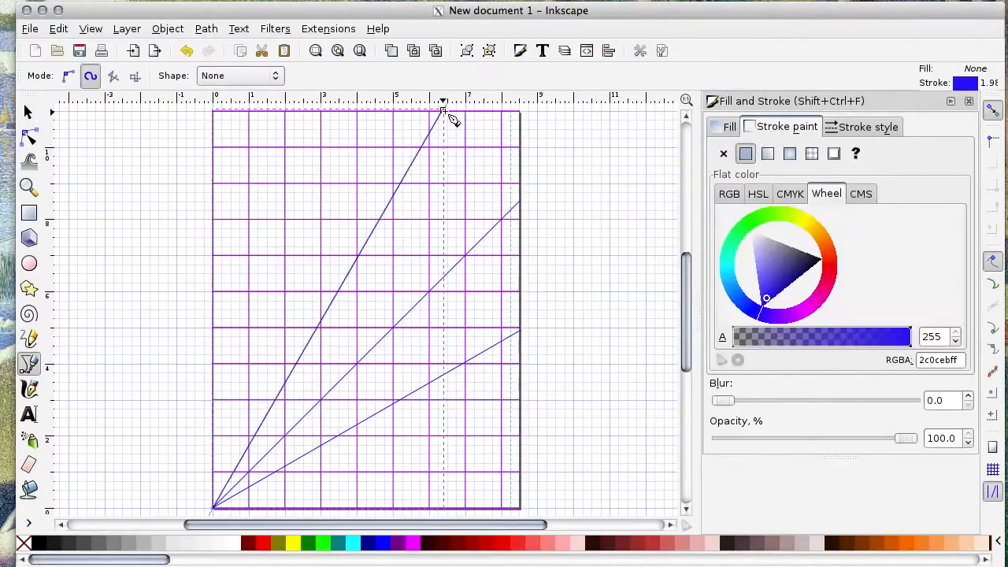
Step: Set the guide's angle to 120 degrees and its Y origin to 11 in so it passes through the page's upper-left corner
scroll(264, 338, down, 4)
click(29, 112)
double_click(193, 416)
click(240, 475)
click(211, 475)
key(BackSpace)
key(BackSpace)
text(120)
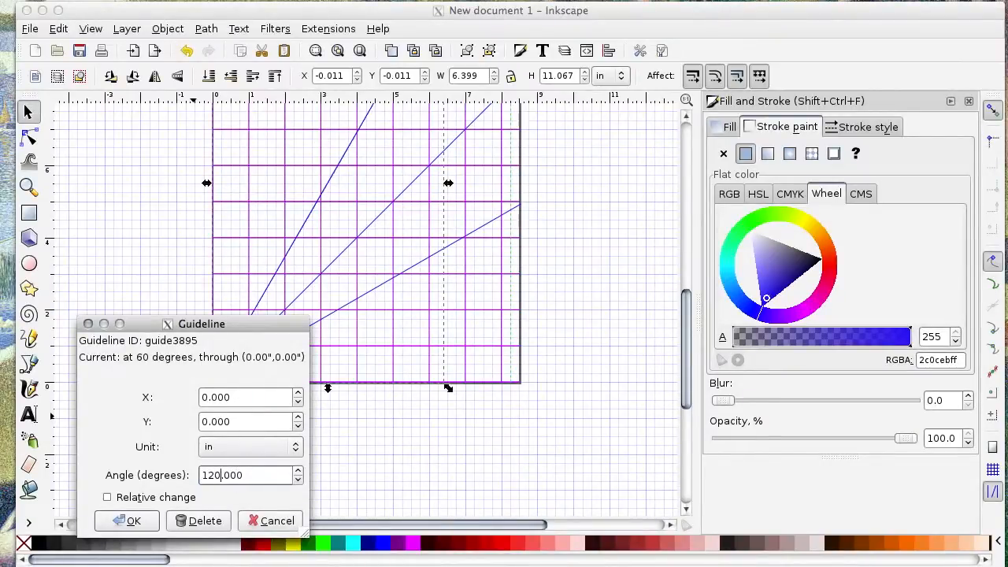
click(207, 422)
key(BackSpace)
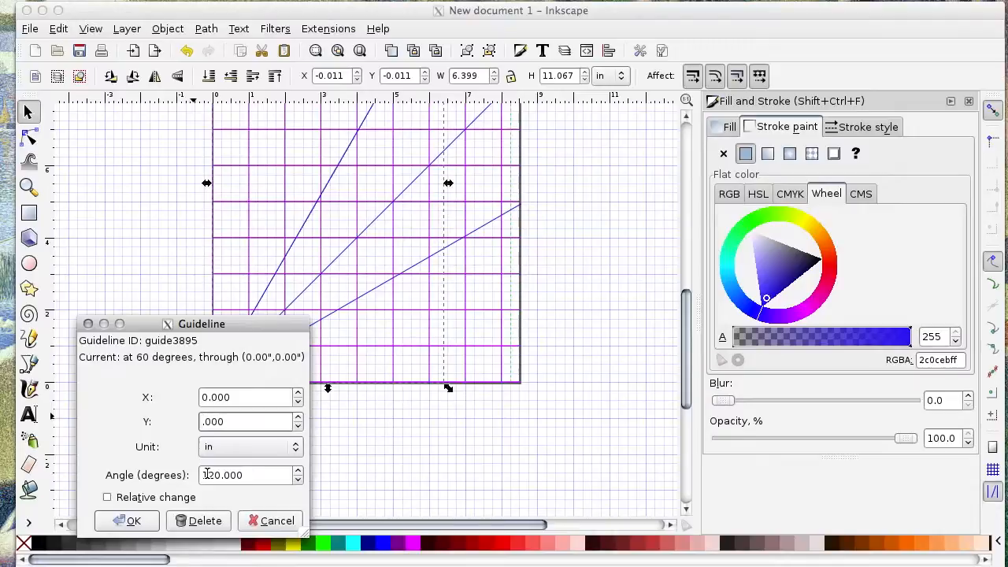
text(11)
click(144, 523)
Step: Draw a straight Bezier line along the 120-degree guide from the page's upper-left corner to its bottom edge
scroll(191, 475, up, 6)
click(30, 363)
scroll(314, 189, down, 2)
key(minus)
click(259, 169)
click(420, 453)
key(Return)
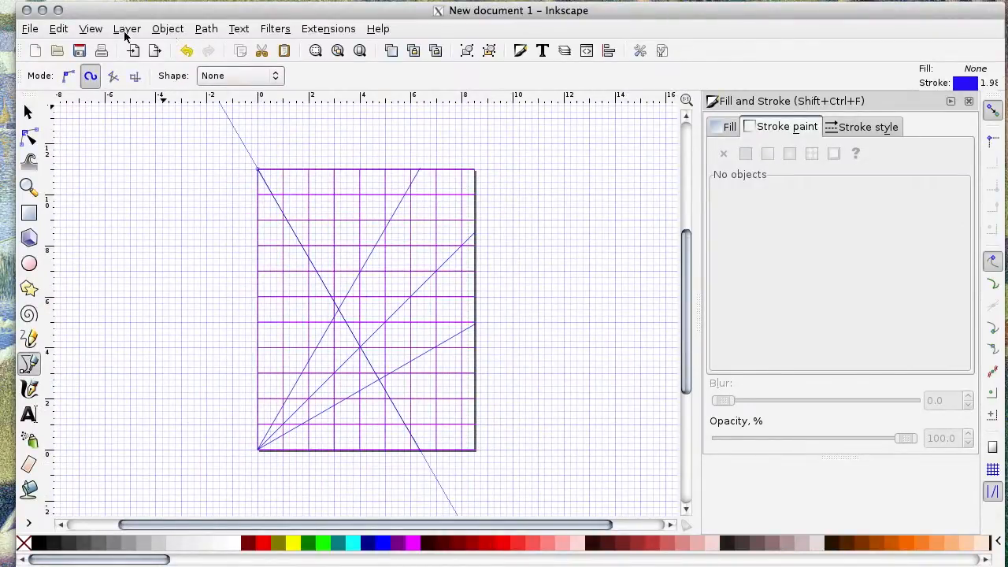
Step: Hide the grid and the guides so only the drawn lines show on the page
click(90, 34)
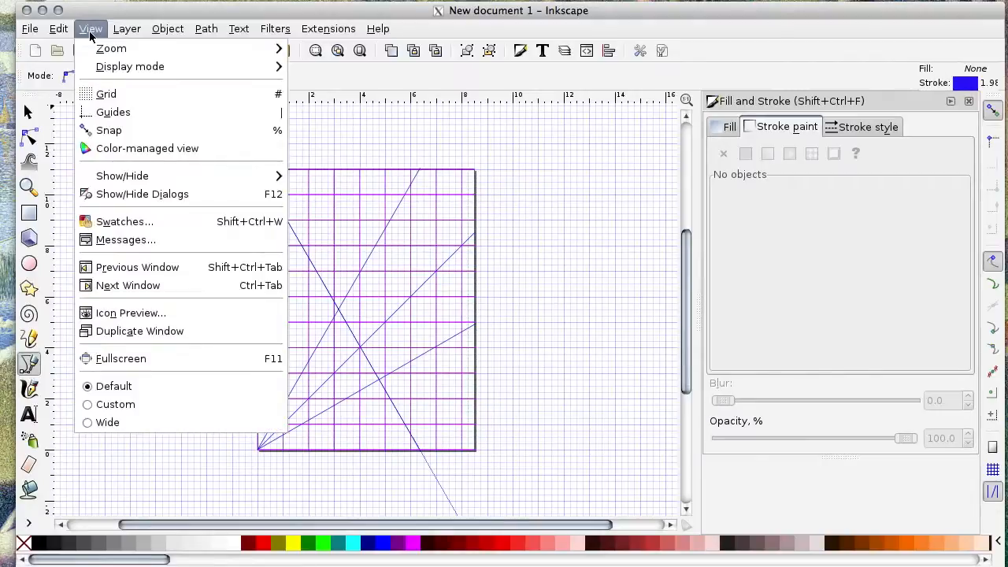
click(108, 96)
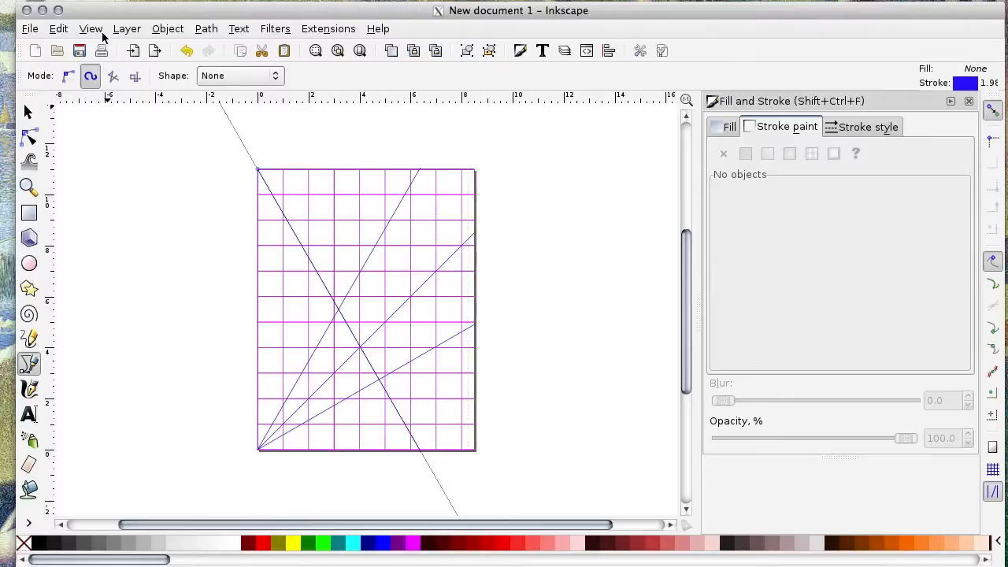
click(93, 33)
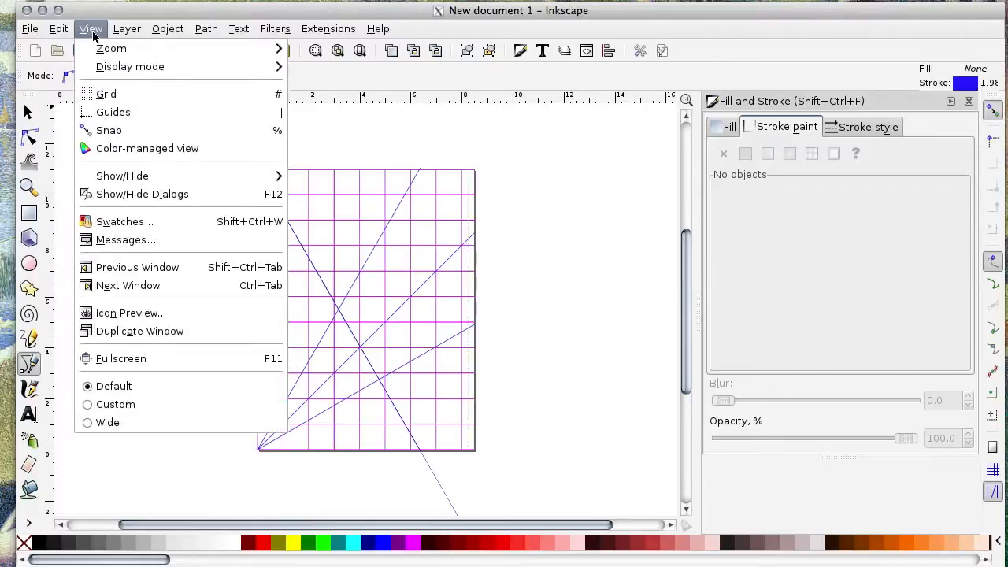
click(110, 113)
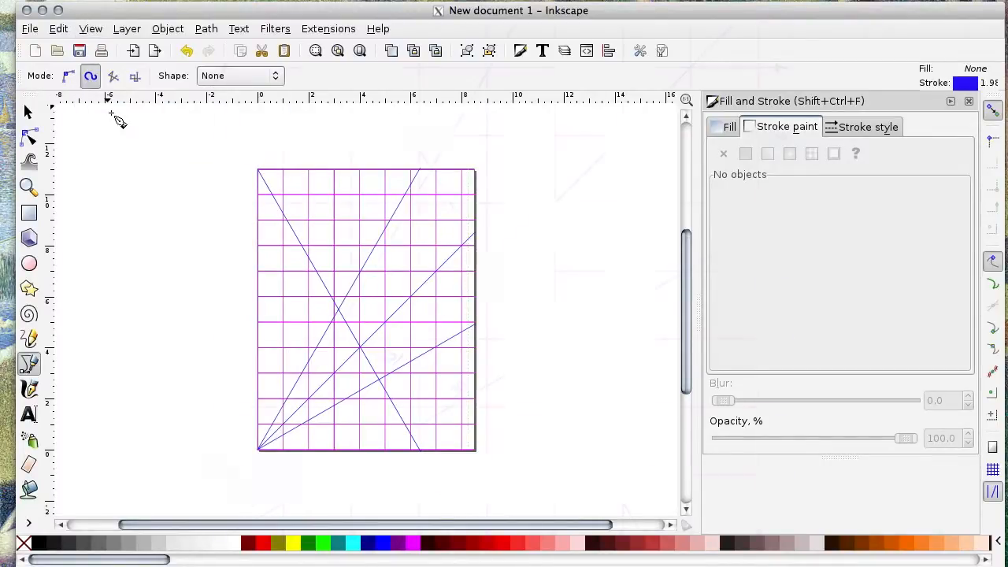